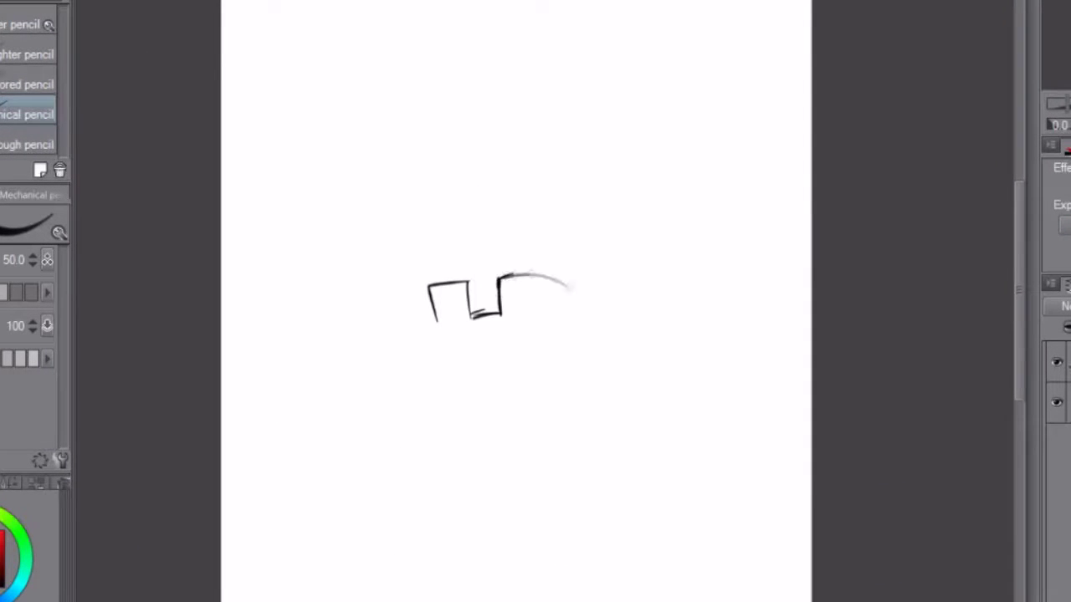
Step: Erase the flat top of the collar's left side, redraw it slanted, and add short neck marks above the collar
{"action": "key", "text": "e"}
{"action": "mouse_move", "coordinate": [437, 287]}
{"action": "left_mouse_down"}
{"action": "mouse_move", "coordinate": [512, 264]}
{"action": "mouse_move", "coordinate": [500, 309]}
{"action": "left_mouse_up"}
{"action": "key", "text": "p"}
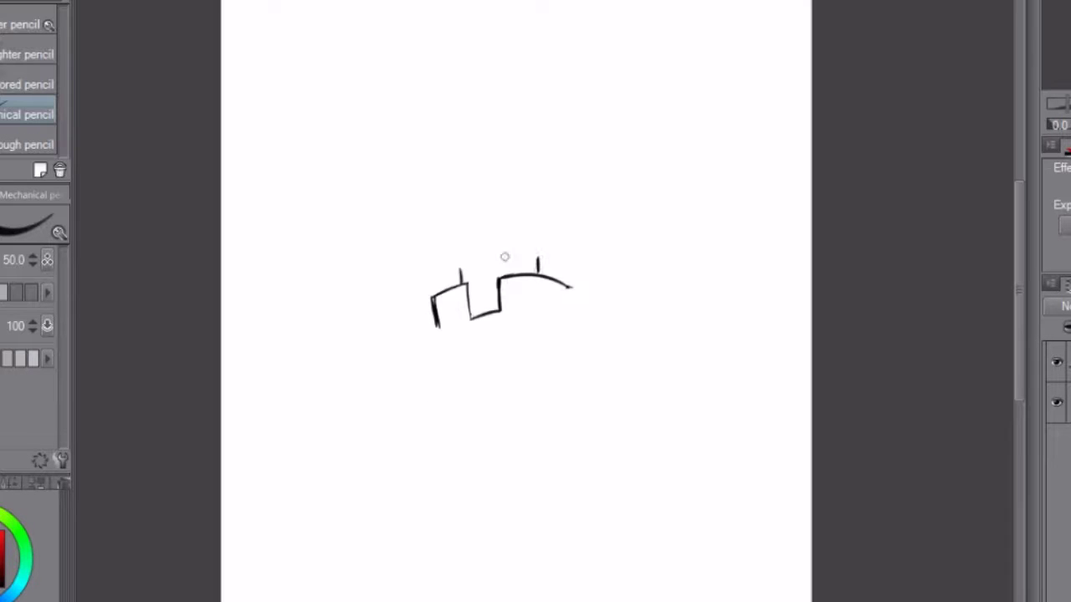
Step: Try to sketch curved jaw lines on both sides above the neck marks
{"action": "left_click_drag", "start_coordinate": [394, 154], "coordinate": [406, 244]}
{"action": "scroll", "coordinate": [515, 301], "scroll_direction": "down", "scroll_amount": 3}
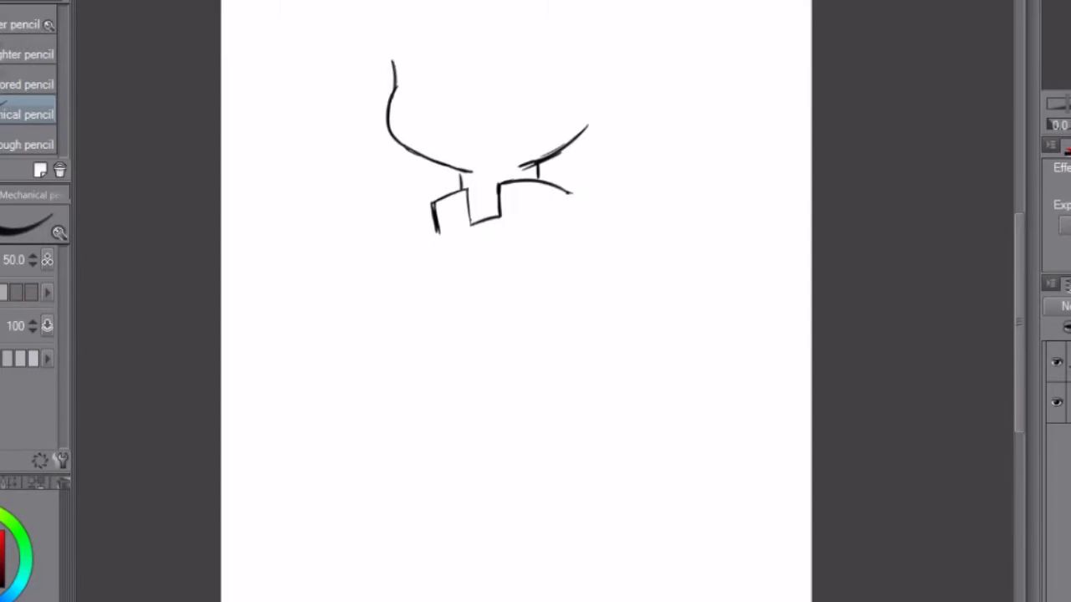
{"action": "key", "text": "ctrl+z"}
{"action": "key", "text": "ctrl+z"}
Step: Erase the neck marks and old collar opening, and redraw the opening deeper with a small square tab on its left edge
{"action": "left_click", "coordinate": [434, 208]}
{"action": "key", "text": "e"}
{"action": "mouse_move", "coordinate": [485, 219]}
{"action": "left_mouse_down"}
{"action": "mouse_move", "coordinate": [536, 162]}
{"action": "mouse_move", "coordinate": [521, 228]}
{"action": "mouse_move", "coordinate": [460, 177]}
{"action": "left_mouse_up"}
{"action": "key", "text": "p"}
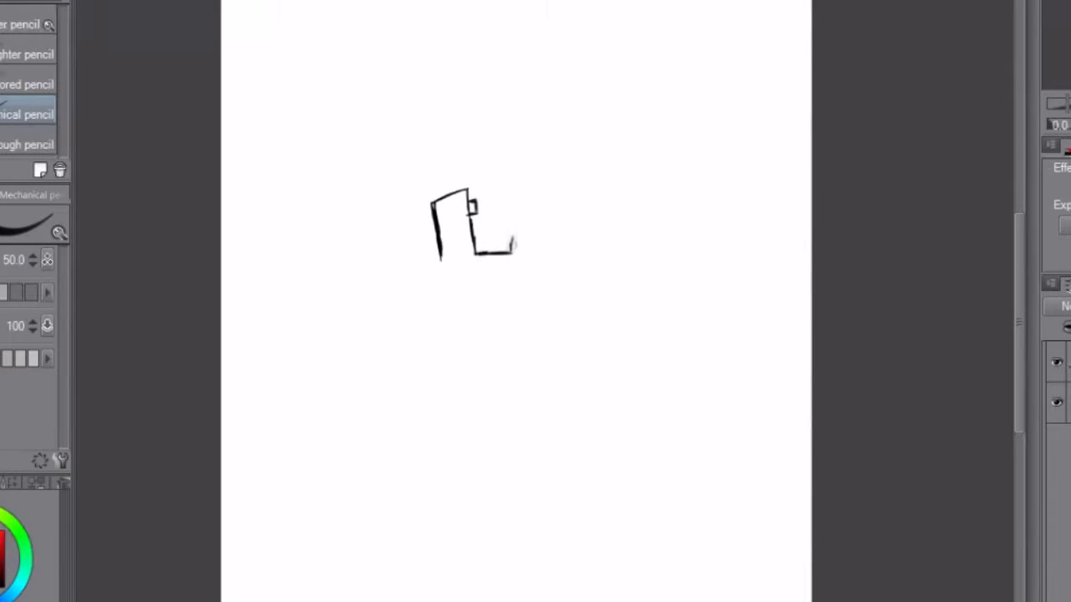
Step: Draw the left coat edge as two close diagonal lines running down from the collar, with small folds at its lower end
{"action": "left_click_drag", "start_coordinate": [440, 251], "coordinate": [358, 405]}
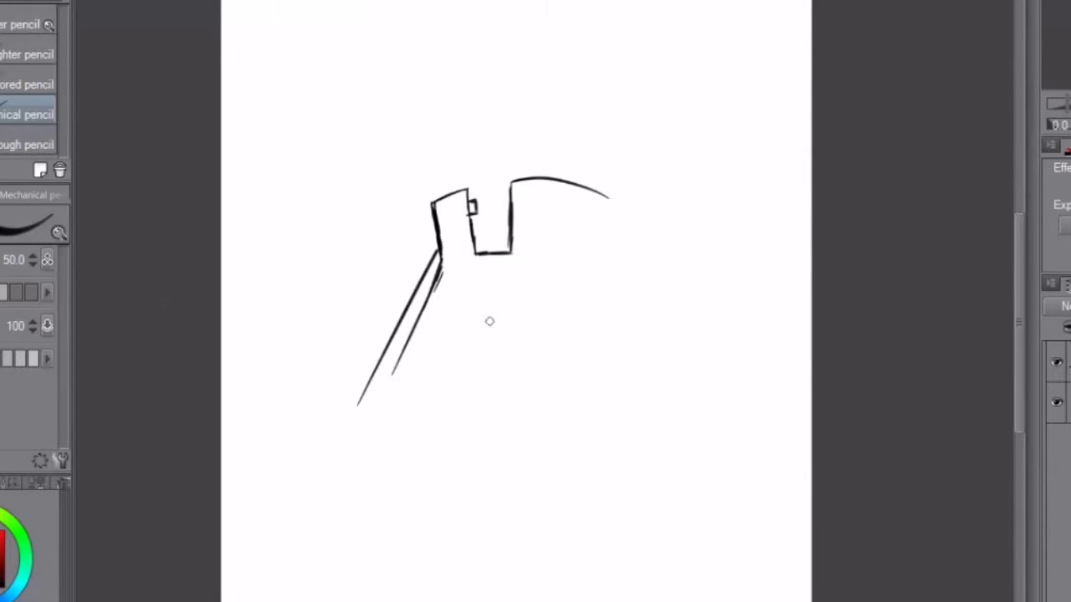
{"action": "key", "text": "e"}
{"action": "key", "text": "p"}
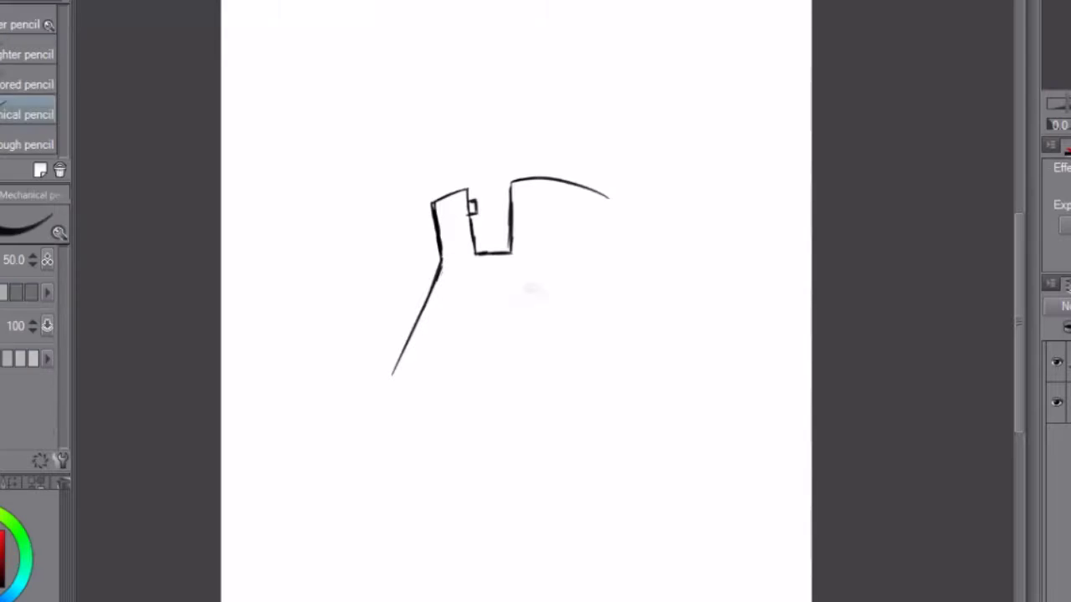
{"action": "left_click_drag", "start_coordinate": [442, 245], "coordinate": [387, 355]}
{"action": "key", "text": "e"}
{"action": "key", "text": "p"}
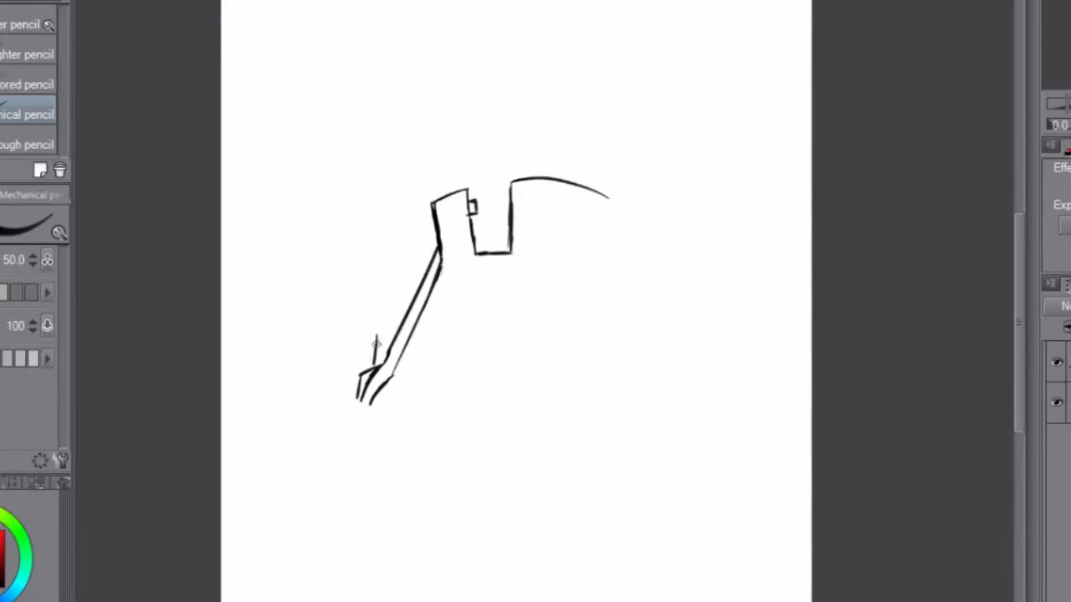
Step: Sketch the angular outer sleeve outline and inner fold lines to the left of the diagonal coat edge
{"action": "scroll", "coordinate": [326, 345], "scroll_direction": "up", "scroll_amount": 2}
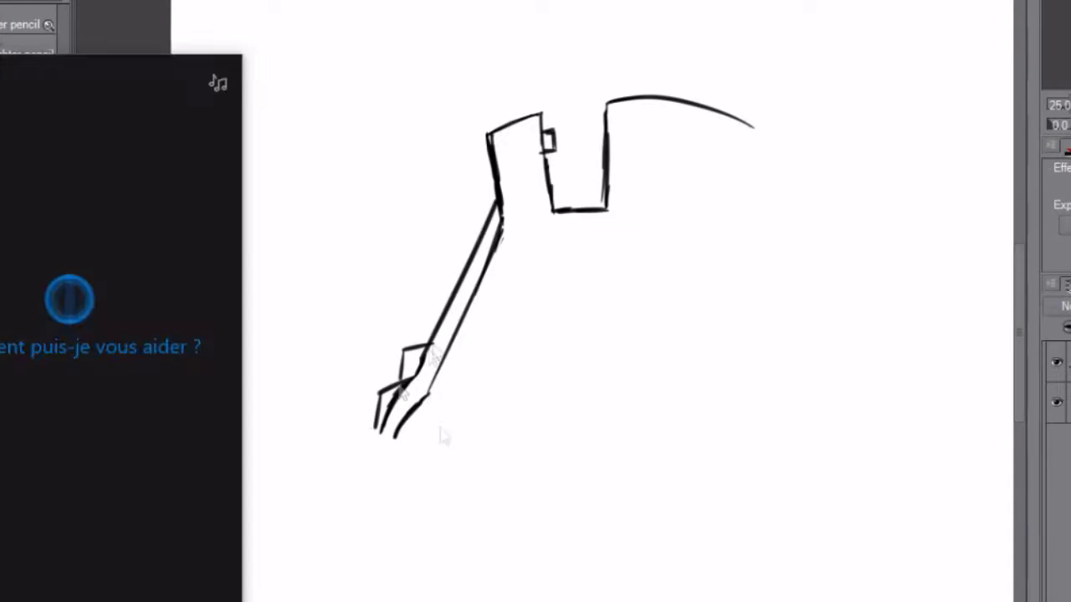
{"action": "mouse_move", "coordinate": [490, 215]}
{"action": "left_mouse_down"}
{"action": "mouse_move", "coordinate": [363, 311]}
{"action": "mouse_move", "coordinate": [362, 407]}
{"action": "left_mouse_up"}
{"action": "scroll", "coordinate": [368, 394], "scroll_direction": "down", "scroll_amount": 1}
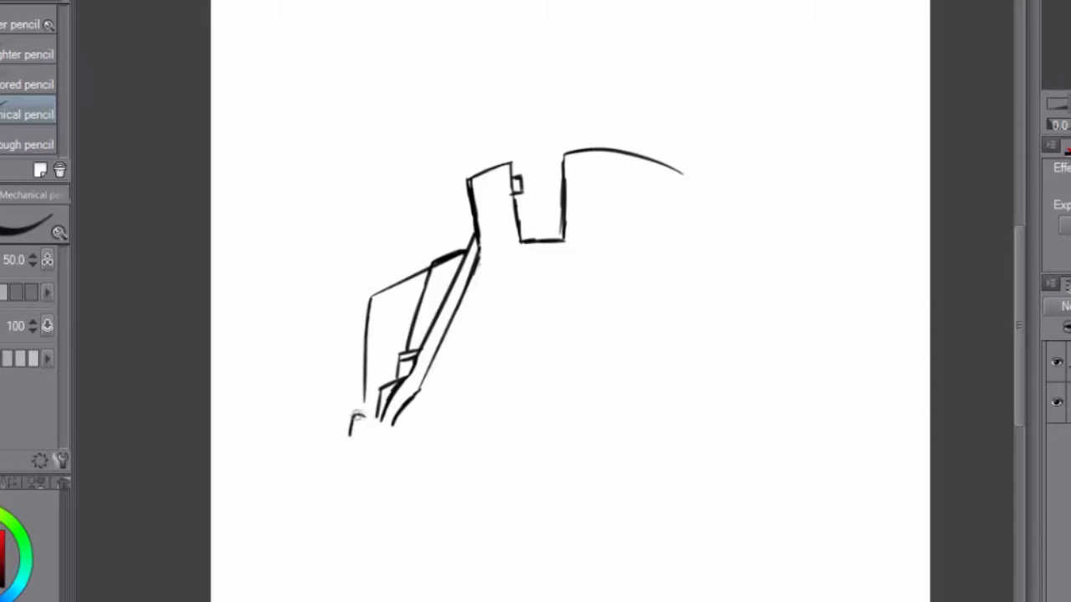
Step: Draw a closed fist gripping the left coat edge, reworking the stacked finger segments and adding the back of the hand
{"action": "key", "text": "ctrl+z"}
{"action": "left_click_drag", "start_coordinate": [351, 436], "coordinate": [342, 457]}
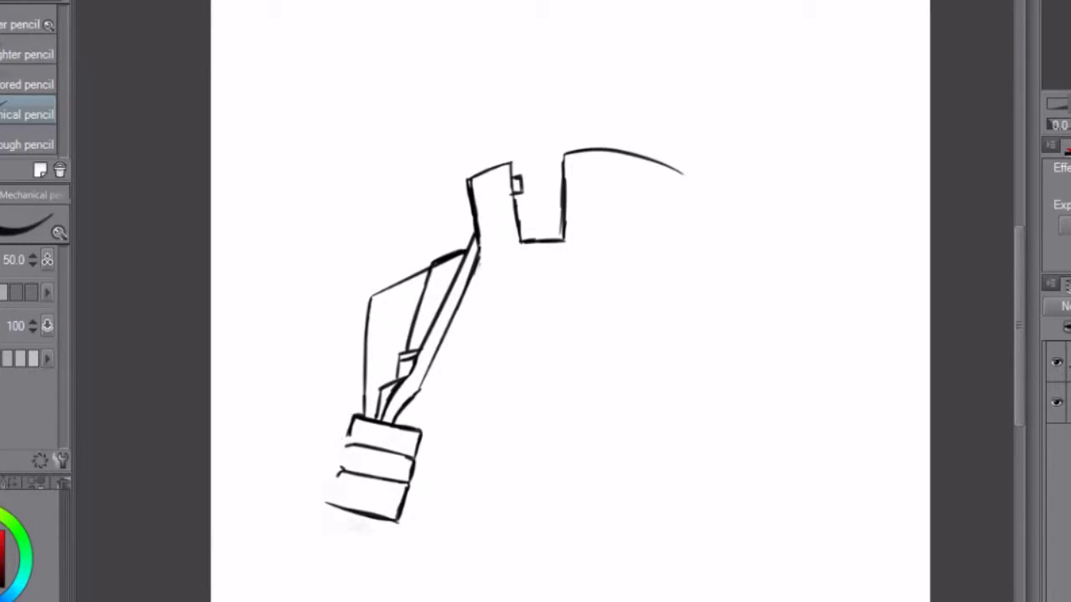
{"action": "key", "text": "e"}
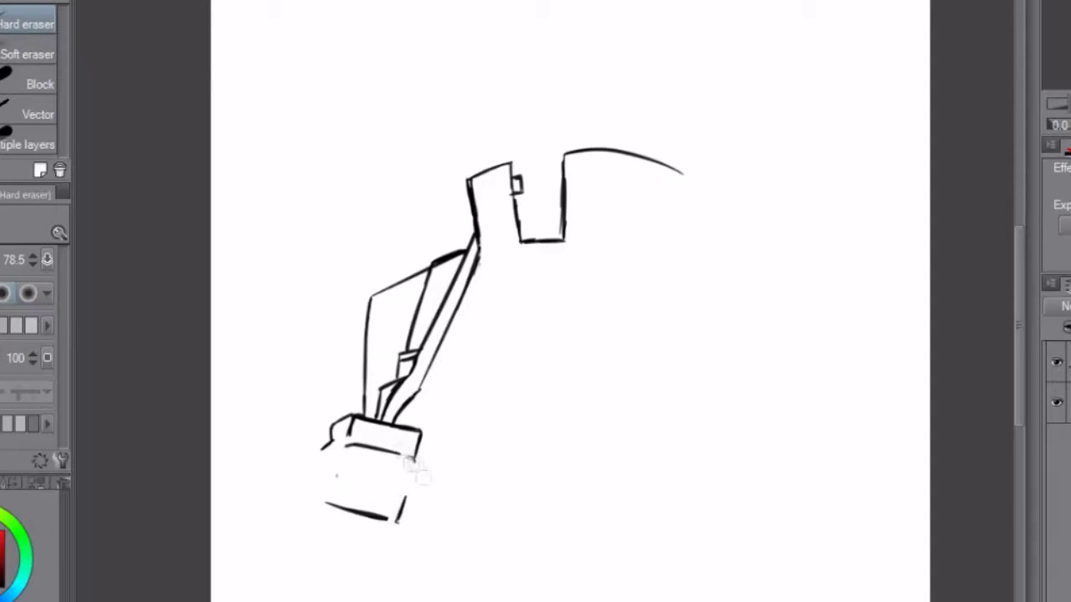
{"action": "scroll", "coordinate": [392, 502], "scroll_direction": "down", "scroll_amount": 2}
{"action": "key", "text": "p"}
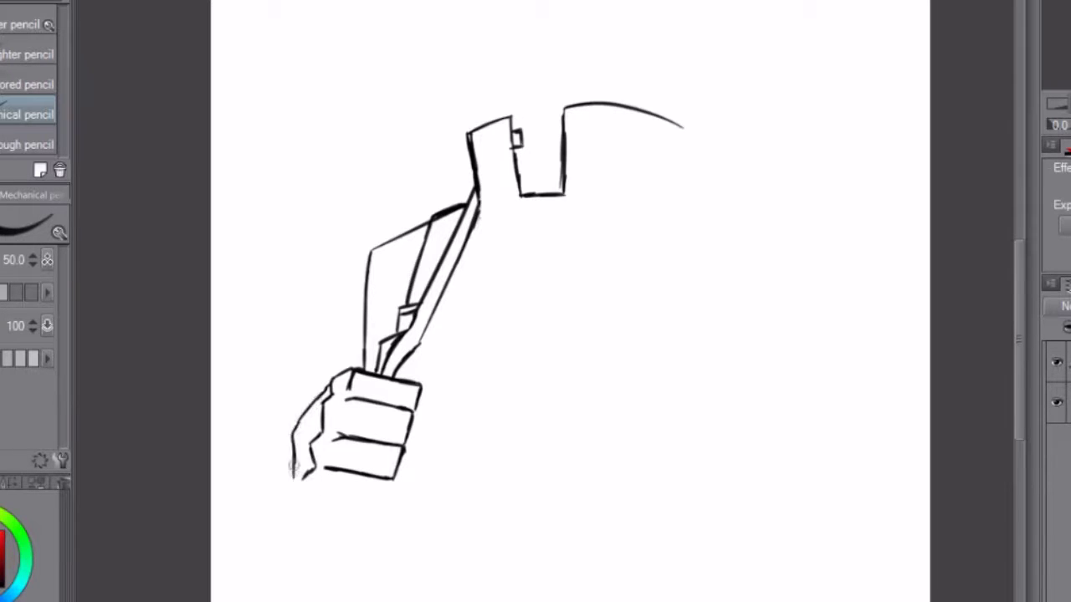
Step: Draw a round button outline below the collar opening, undoing and redrawing it as an even circle
{"action": "scroll", "coordinate": [535, 291], "scroll_direction": "up", "scroll_amount": 2}
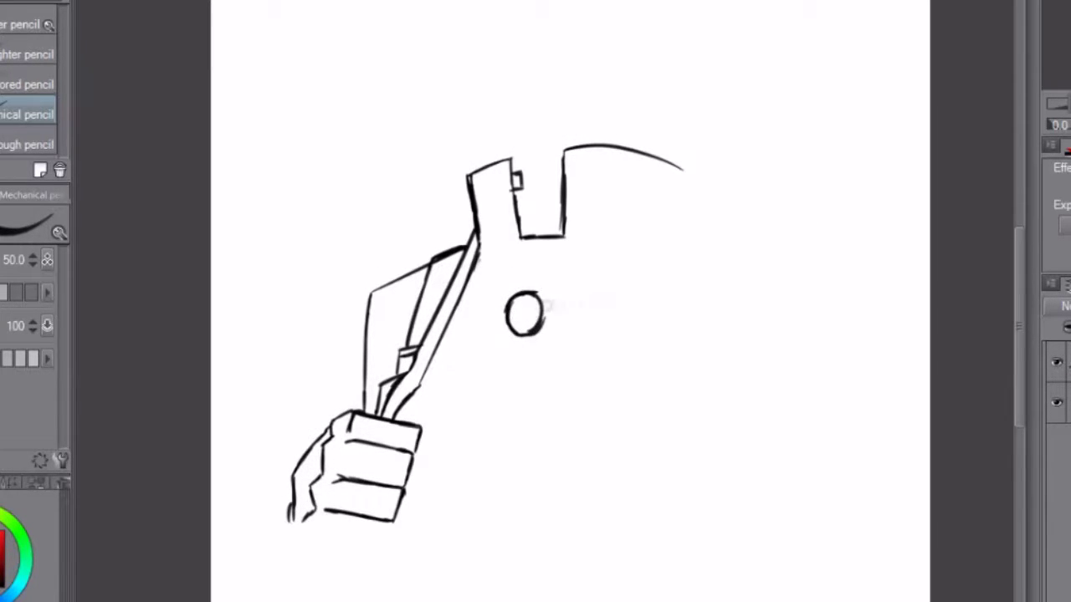
{"action": "mouse_move", "coordinate": [527, 288]}
{"action": "left_mouse_down"}
{"action": "mouse_move", "coordinate": [526, 341]}
{"action": "mouse_move", "coordinate": [549, 332]}
{"action": "mouse_move", "coordinate": [530, 343]}
{"action": "mouse_move", "coordinate": [544, 310]}
{"action": "mouse_move", "coordinate": [500, 315]}
{"action": "mouse_move", "coordinate": [537, 312]}
{"action": "mouse_move", "coordinate": [543, 349]}
{"action": "mouse_move", "coordinate": [499, 326]}
{"action": "mouse_move", "coordinate": [541, 330]}
{"action": "mouse_move", "coordinate": [537, 300]}
{"action": "left_mouse_up"}
{"action": "key", "text": "ctrl+z"}
{"action": "key", "text": "ctrl+z"}
{"action": "key", "text": "ctrl+z"}
{"action": "key", "text": "ctrl+z"}
{"action": "key", "text": "ctrl+plus"}
{"action": "key", "text": "ctrl+z"}
{"action": "key", "text": "ctrl+z"}
{"action": "key", "text": "ctrl+z"}
{"action": "key", "text": "bracketleft"}
{"action": "key", "text": "ctrl+z"}
{"action": "key", "text": "ctrl+z"}
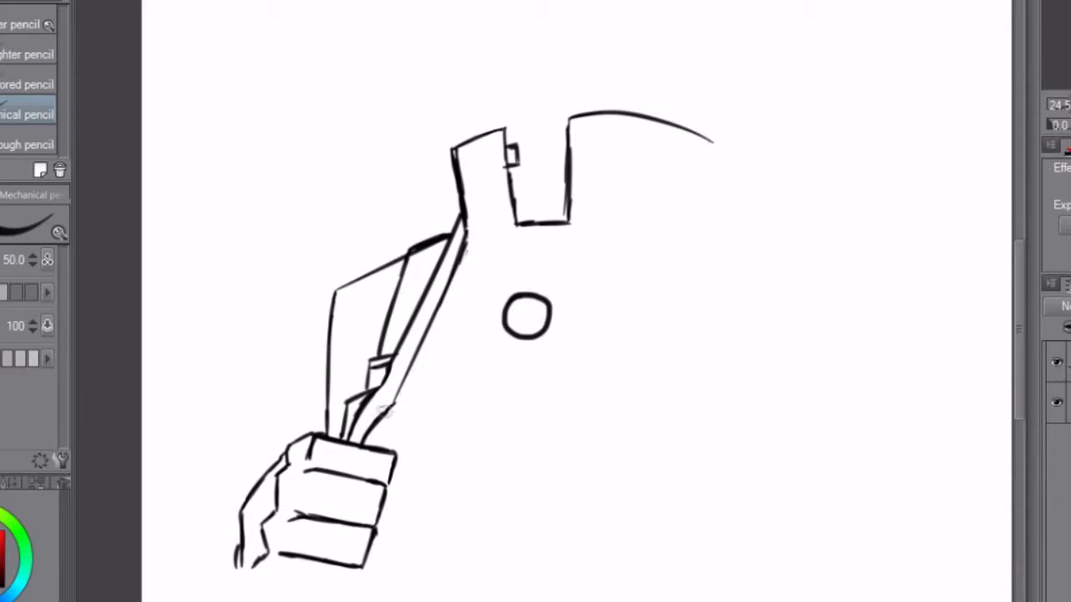
Step: Clean up the lower end of the left coat edge and draw a small angular flap just above the fist
{"action": "key", "text": "e"}
{"action": "key", "text": "p"}
{"action": "key", "text": "e"}
{"action": "key", "text": "p"}
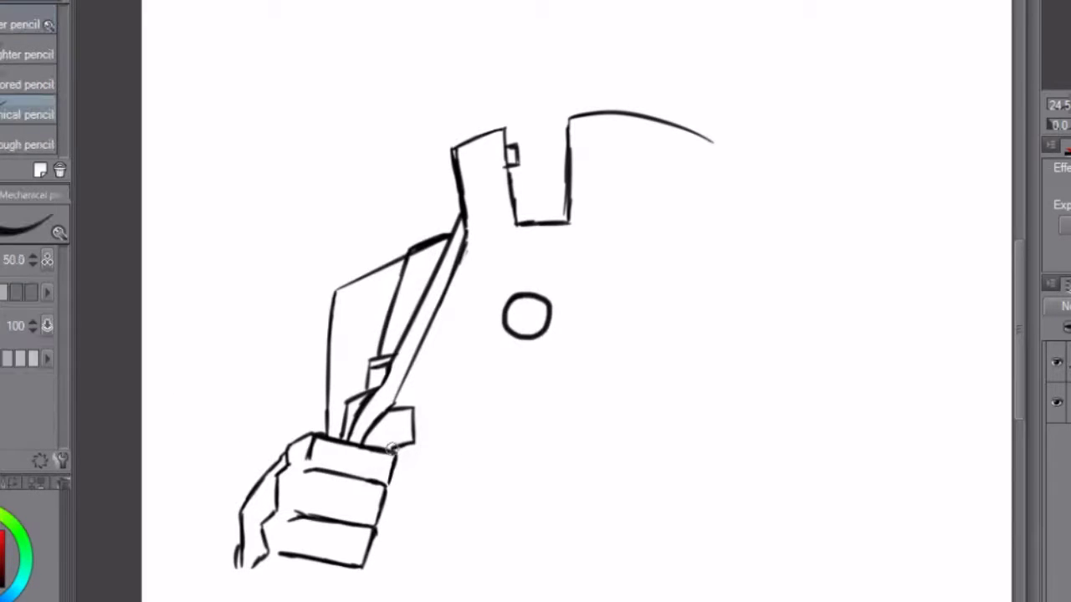
Step: Reduce the pencil size to 45 and draw a geometric pattern of short strokes inside the round button
{"action": "key", "text": "bracketleft"}
{"action": "scroll", "coordinate": [518, 352], "scroll_direction": "up", "scroll_amount": 2}
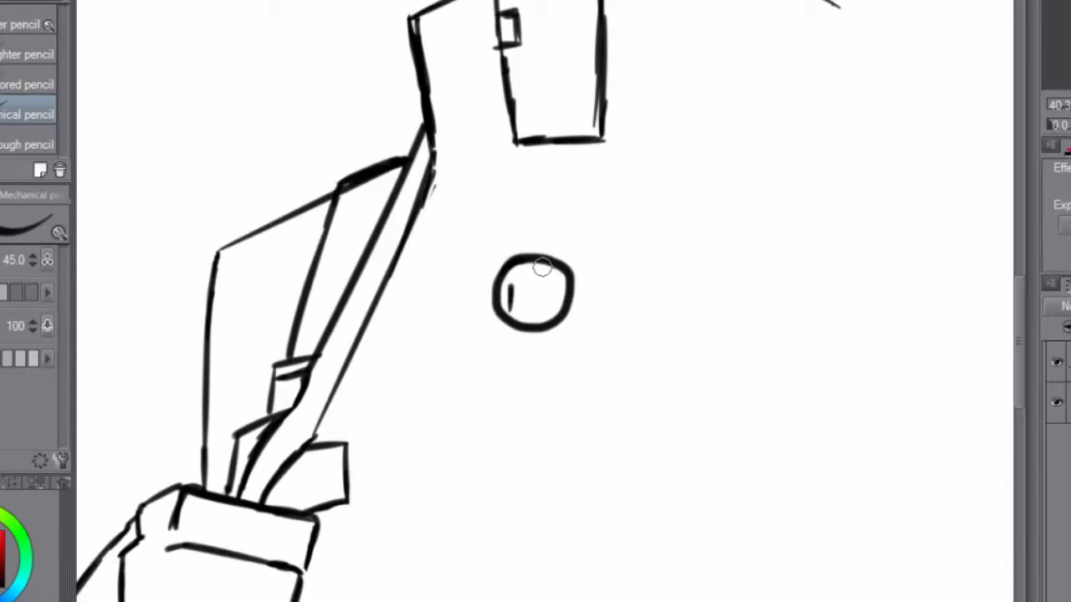
{"action": "left_click_drag", "start_coordinate": [543, 268], "coordinate": [550, 306]}
{"action": "left_click_drag", "start_coordinate": [512, 316], "coordinate": [545, 316]}
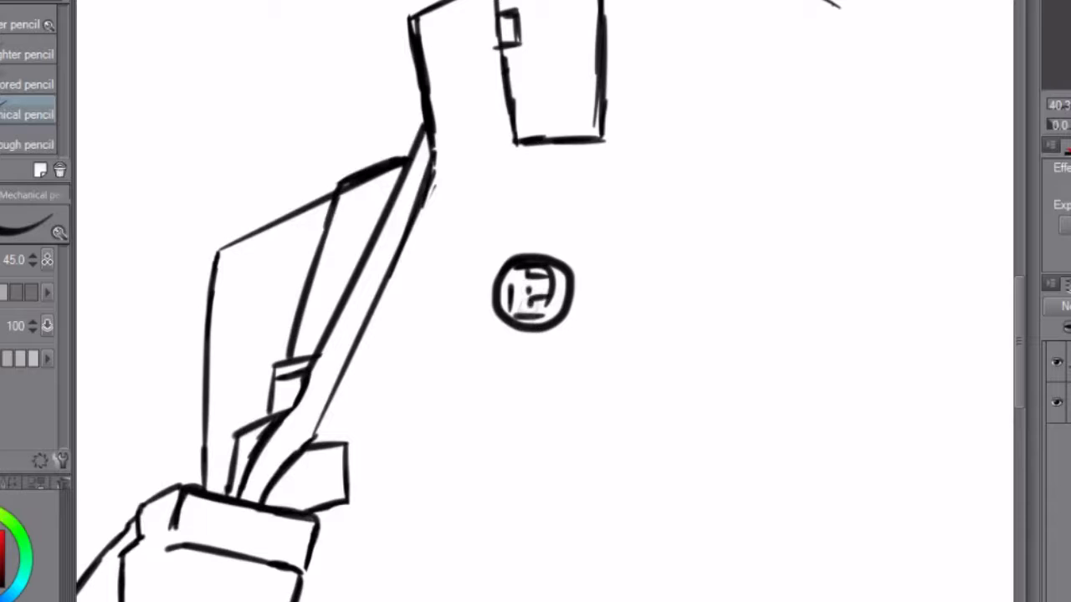
Step: Draw a second patterned round button below the first with the pencil size at 44
{"action": "scroll", "coordinate": [447, 357], "scroll_direction": "down", "scroll_amount": 2}
{"action": "mouse_move", "coordinate": [447, 358]}
{"action": "left_mouse_down"}
{"action": "mouse_move", "coordinate": [524, 261]}
{"action": "mouse_move", "coordinate": [545, 301]}
{"action": "left_mouse_up"}
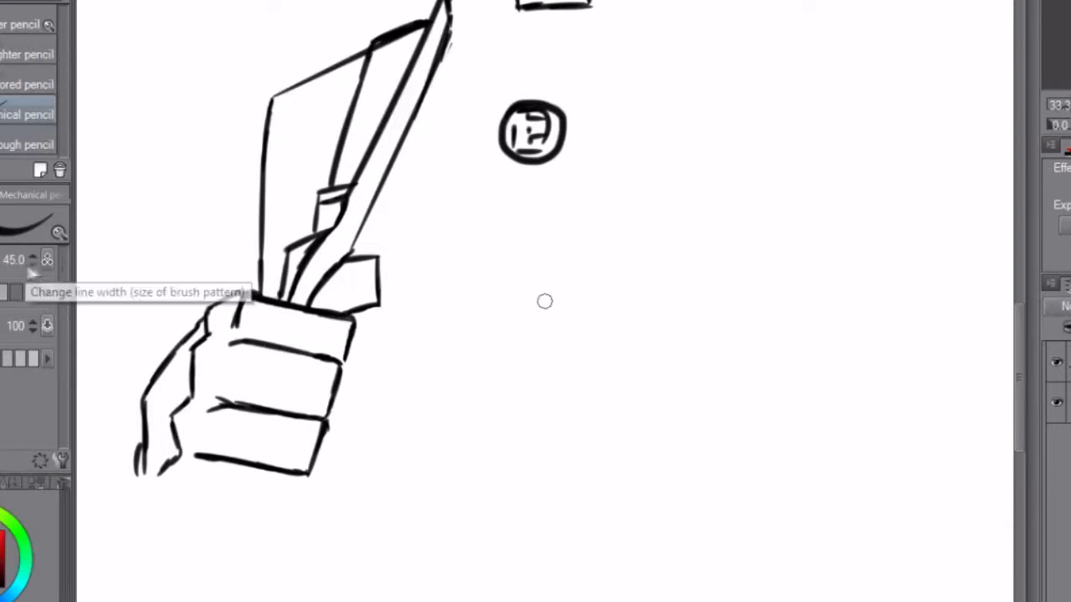
{"action": "mouse_move", "coordinate": [473, 350]}
{"action": "left_mouse_down"}
{"action": "mouse_move", "coordinate": [494, 379]}
{"action": "mouse_move", "coordinate": [488, 343]}
{"action": "left_mouse_up"}
{"action": "left_click", "coordinate": [486, 352]}
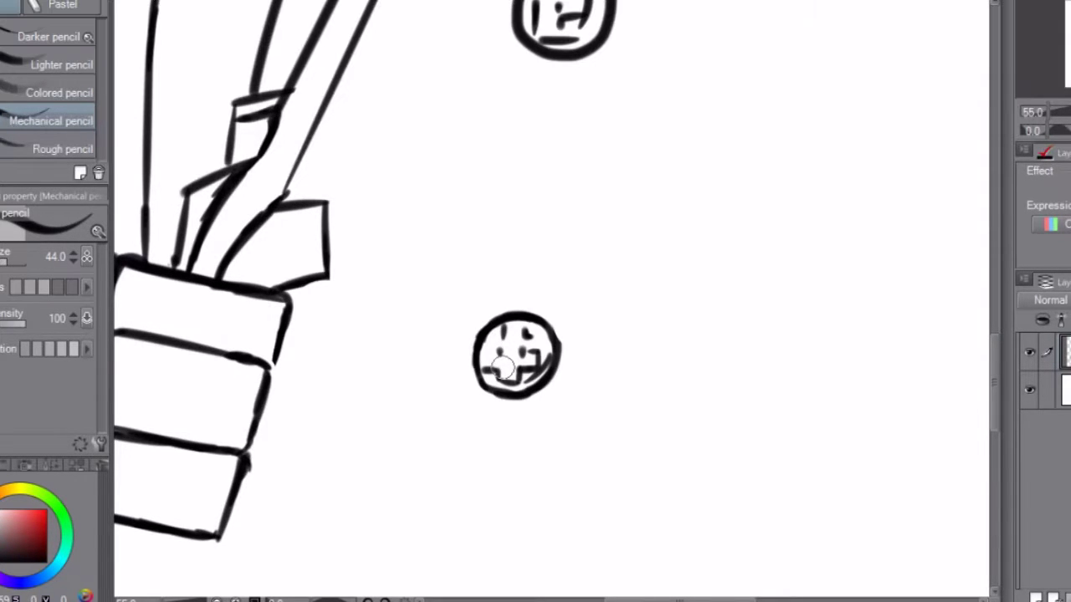
Step: Add parallel inner lines along the left collar top and right shoulder curve, and erase the overshooting line end
{"action": "scroll", "coordinate": [502, 368], "scroll_direction": "down", "scroll_amount": 2}
{"action": "scroll", "coordinate": [732, 363], "scroll_direction": "up", "scroll_amount": 1}
{"action": "key", "text": "e"}
{"action": "left_click", "coordinate": [439, 101]}
{"action": "key", "text": "p"}
{"action": "mouse_move", "coordinate": [594, 62]}
{"action": "left_mouse_down"}
{"action": "mouse_move", "coordinate": [694, 139]}
{"action": "mouse_move", "coordinate": [780, 126]}
{"action": "left_mouse_up"}
{"action": "key", "text": "e"}
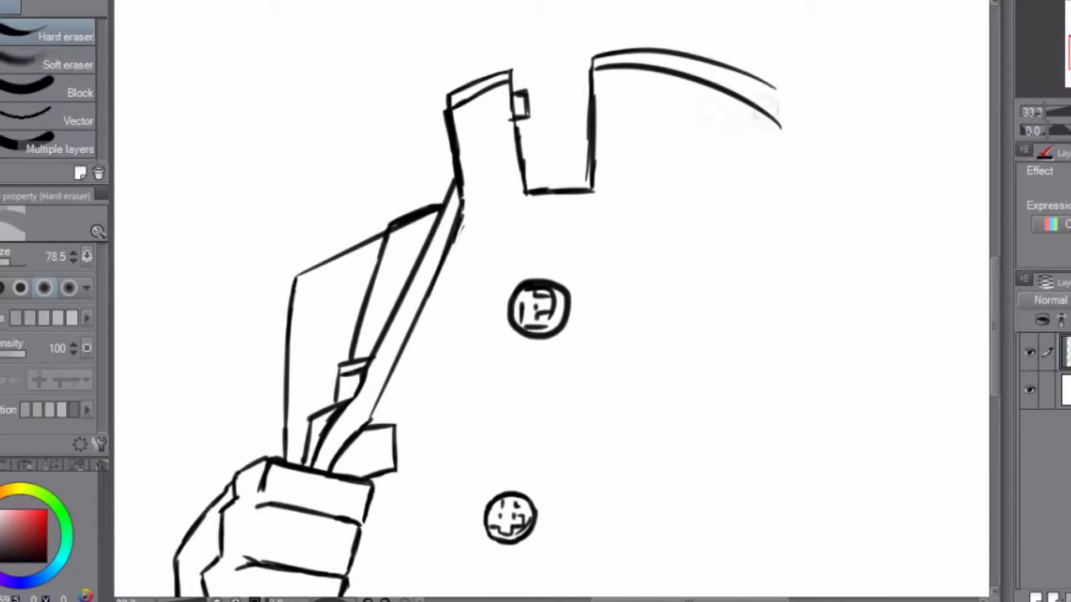
{"action": "left_click", "coordinate": [769, 121]}
{"action": "scroll", "coordinate": [772, 117], "scroll_direction": "down", "scroll_amount": 1}
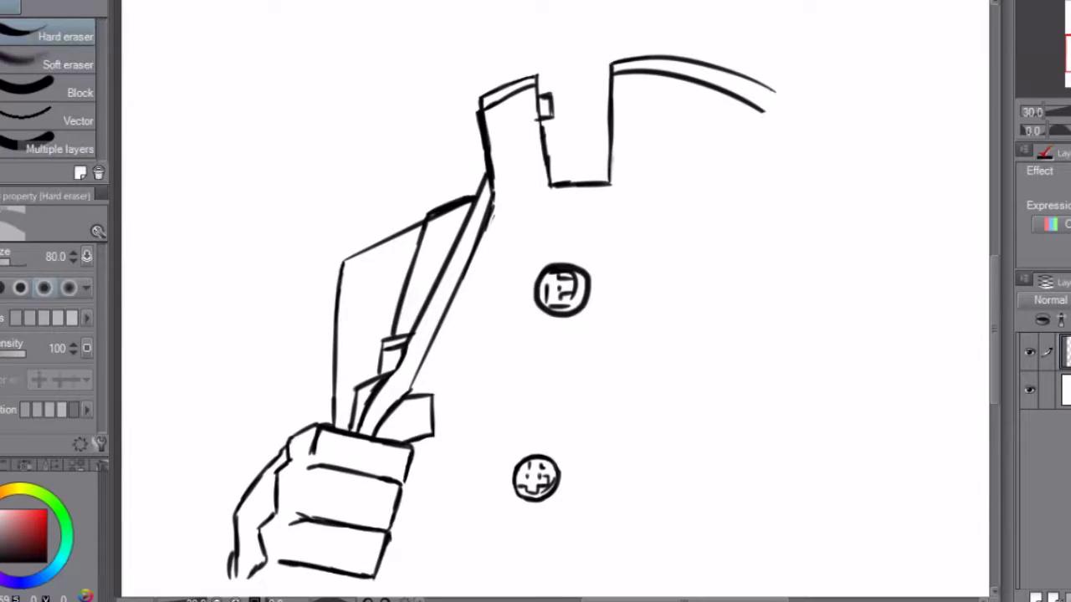
Step: Draw the right hand level with the lower button, with its knuckle edge, finger lines and short broken detail strokes
{"action": "key", "text": "p"}
{"action": "scroll", "coordinate": [728, 193], "scroll_direction": "down", "scroll_amount": 1}
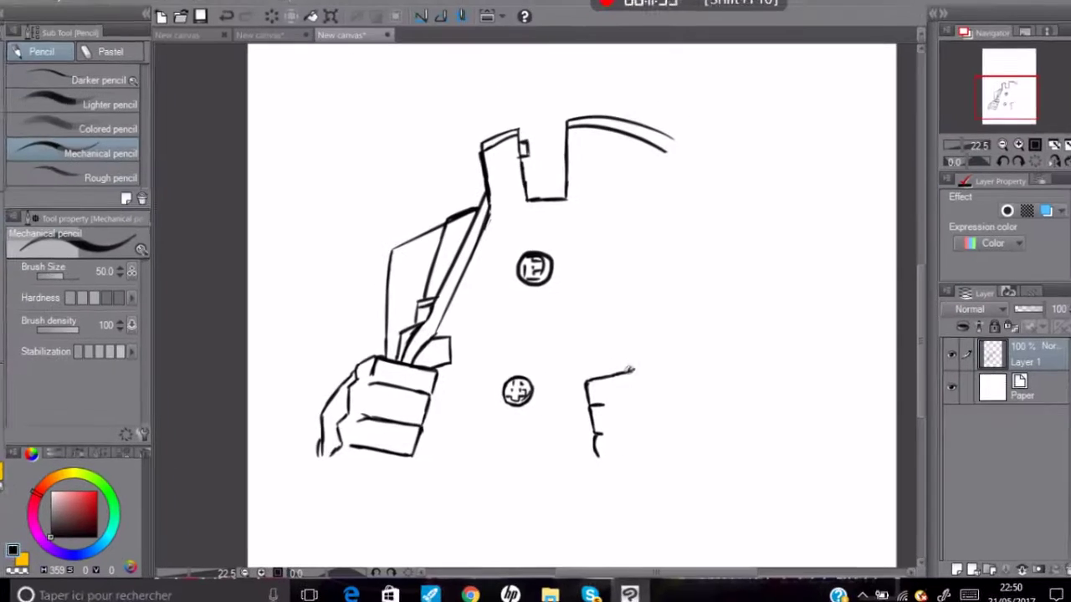
{"action": "key", "text": "ctrl+z"}
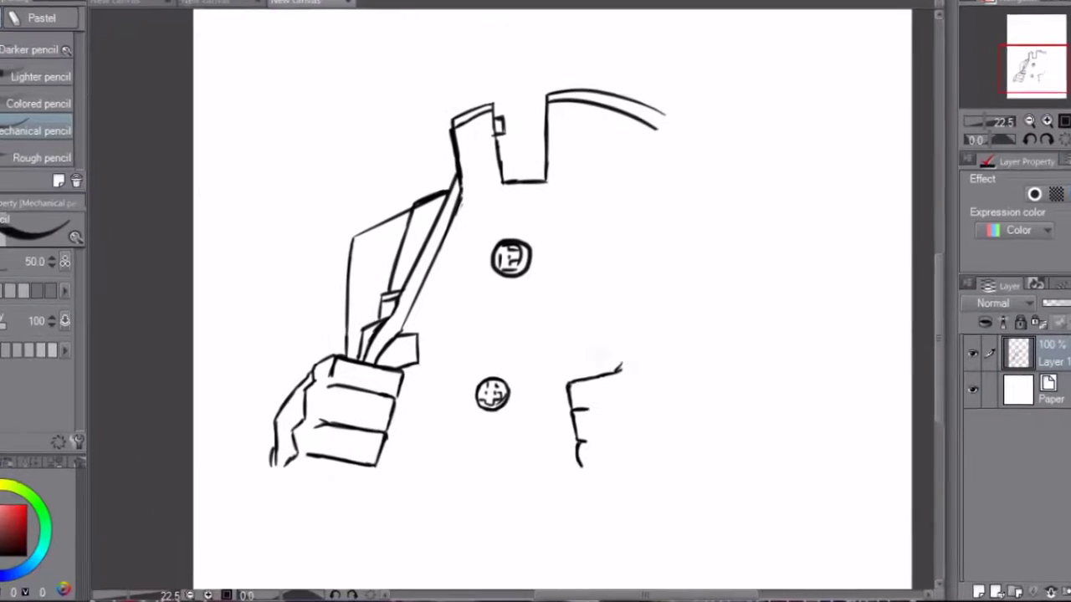
{"action": "left_click_drag", "start_coordinate": [584, 393], "coordinate": [598, 373]}
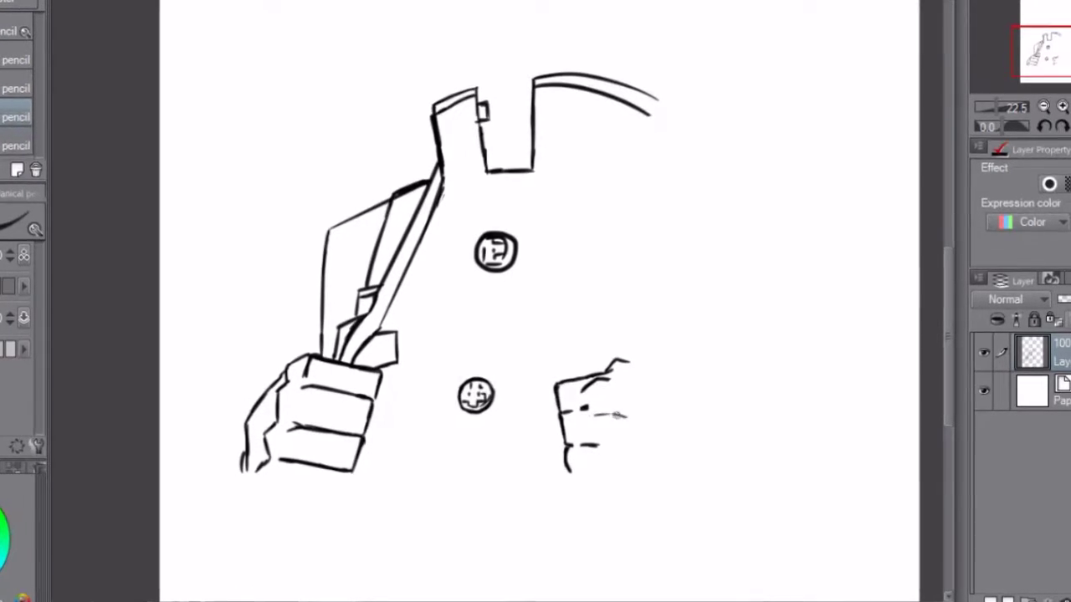
{"action": "left_click_drag", "start_coordinate": [595, 416], "coordinate": [645, 433]}
{"action": "left_click_drag", "start_coordinate": [628, 387], "coordinate": [674, 413]}
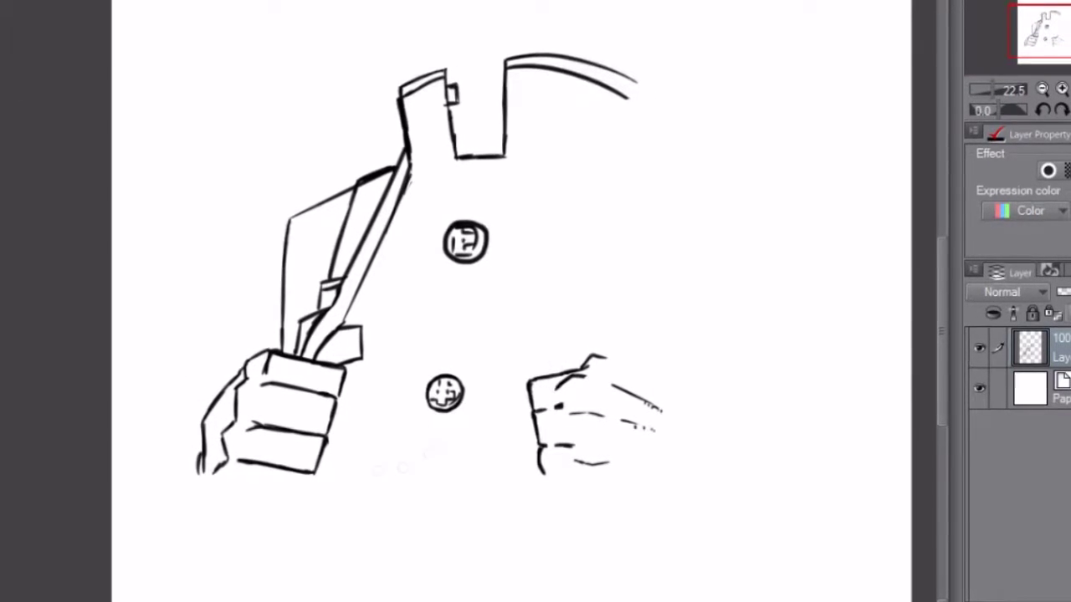
Step: Draw the right coat edge as two long parallel diagonals rising from the right hand, with short folds and a small flap
{"action": "mouse_move", "coordinate": [548, 368]}
{"action": "left_mouse_down"}
{"action": "mouse_move", "coordinate": [582, 322]}
{"action": "mouse_move", "coordinate": [574, 296]}
{"action": "mouse_move", "coordinate": [586, 284]}
{"action": "mouse_move", "coordinate": [560, 239]}
{"action": "mouse_move", "coordinate": [596, 239]}
{"action": "mouse_move", "coordinate": [590, 133]}
{"action": "mouse_move", "coordinate": [490, 339]}
{"action": "left_mouse_up"}
{"action": "left_click_drag", "start_coordinate": [585, 142], "coordinate": [495, 333]}
{"action": "left_click_drag", "start_coordinate": [596, 88], "coordinate": [481, 343]}
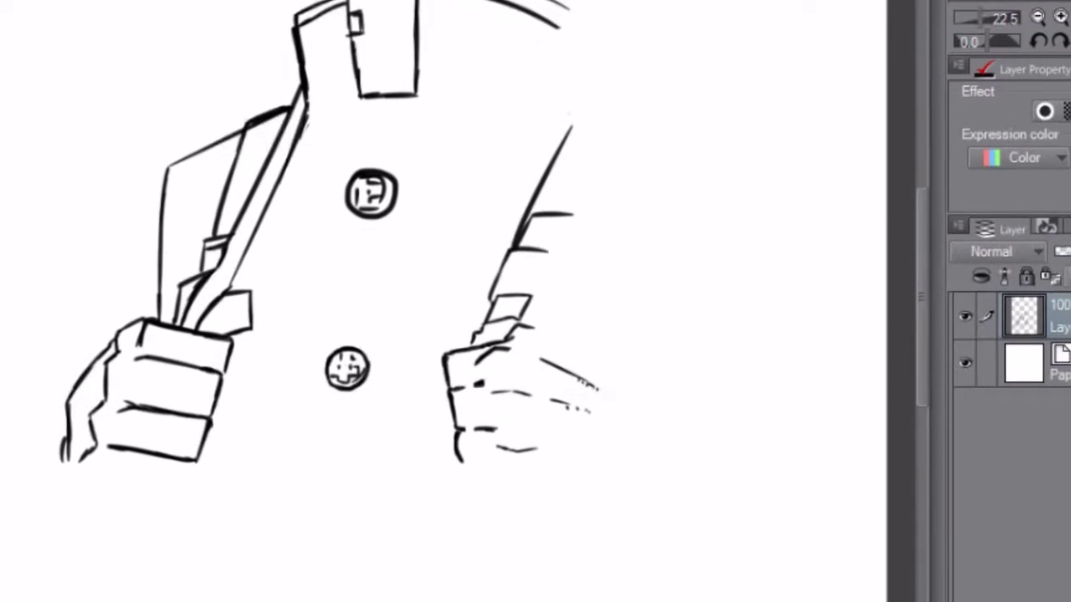
{"action": "scroll", "coordinate": [915, 352], "scroll_direction": "down", "scroll_amount": 1}
{"action": "left_click_drag", "start_coordinate": [924, 368], "coordinate": [921, 318]}
{"action": "left_click_drag", "start_coordinate": [545, 104], "coordinate": [458, 389]}
{"action": "scroll", "coordinate": [454, 393], "scroll_direction": "up", "scroll_amount": 1}
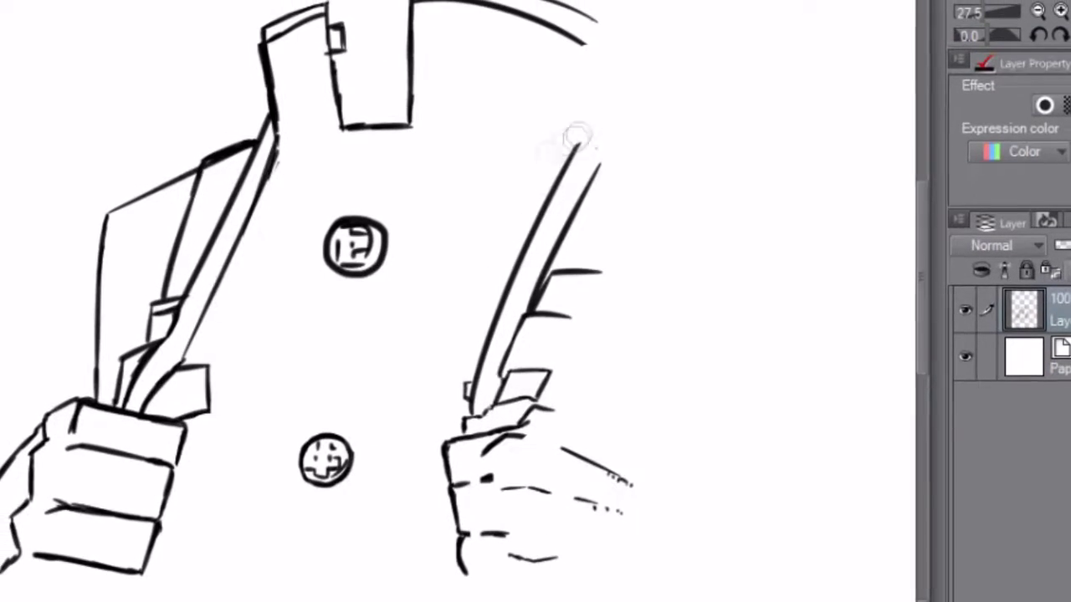
Step: Draw short neck lines above the collar, the curved face outline and an angular ear on the right
{"action": "scroll", "coordinate": [368, 301], "scroll_direction": "down", "scroll_amount": 2}
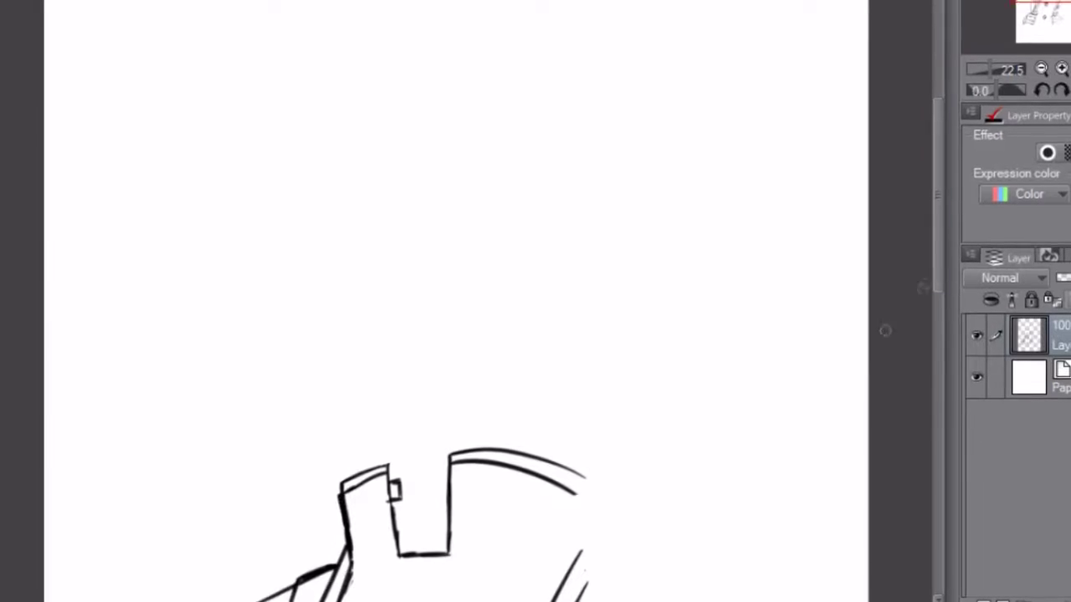
{"action": "left_click_drag", "start_coordinate": [535, 418], "coordinate": [540, 243]}
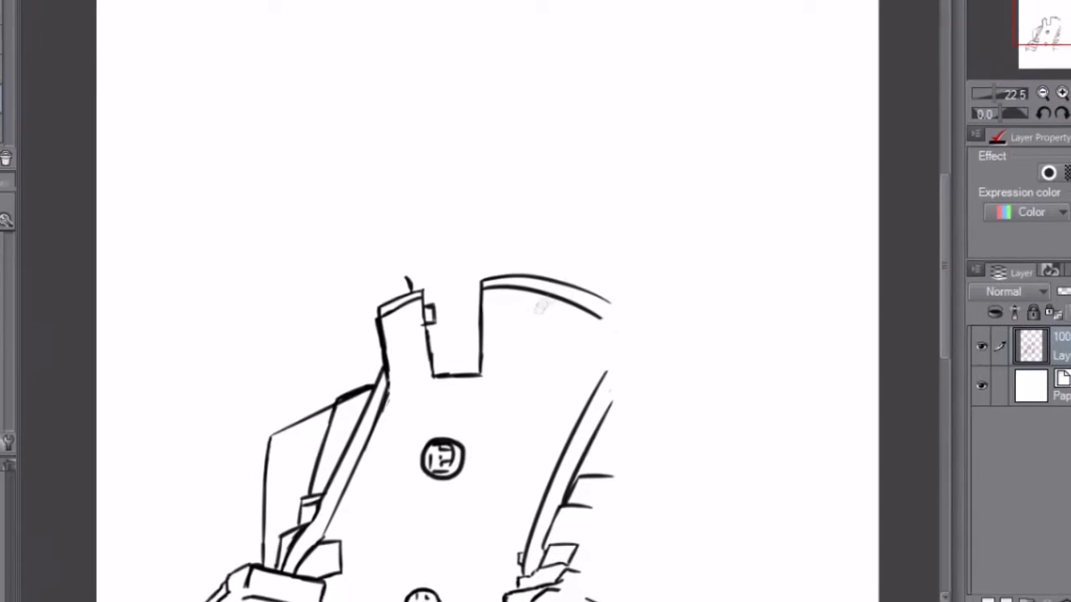
{"action": "left_click_drag", "start_coordinate": [512, 257], "coordinate": [646, 193]}
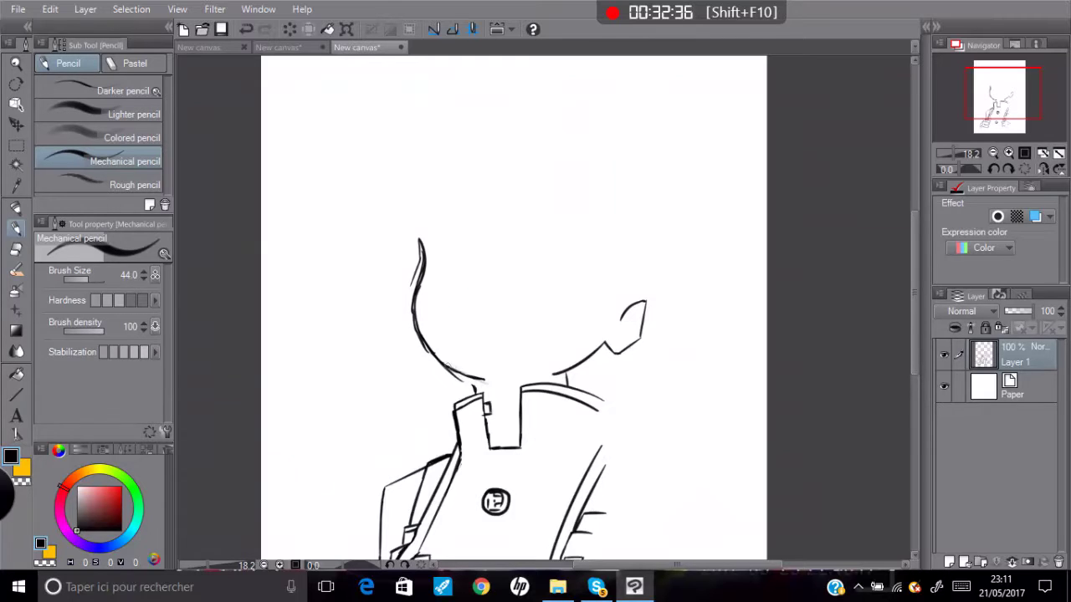
Step: Redraw the left side of the face outline as one bolder, smooth curve and erase the stray strokes around it
{"action": "key", "text": "e"}
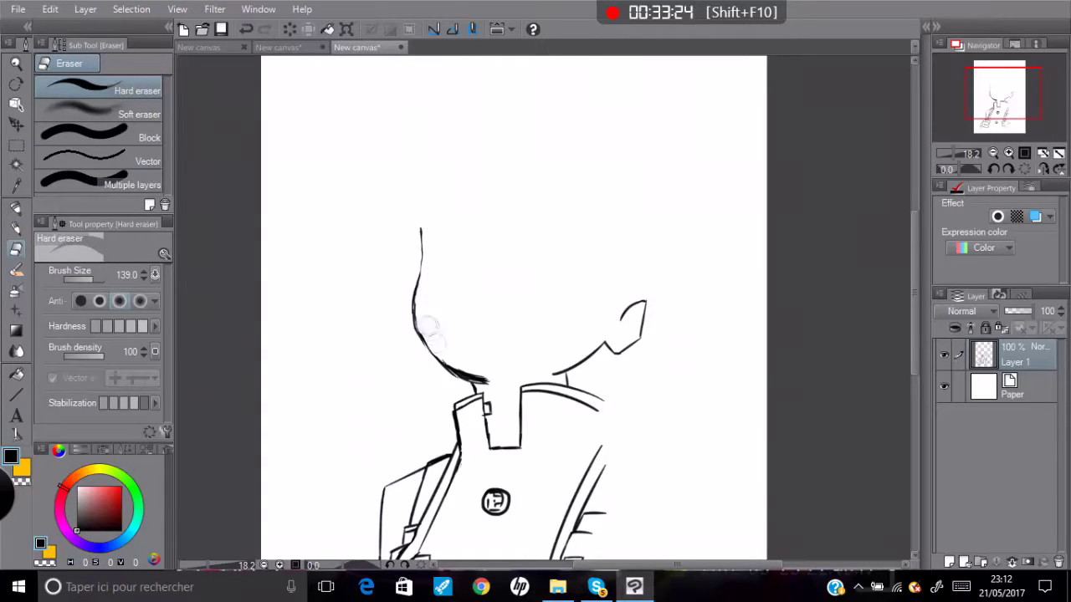
{"action": "key", "text": "p"}
{"action": "left_click_drag", "start_coordinate": [422, 228], "coordinate": [434, 362]}
{"action": "key", "text": "e"}
{"action": "left_click_drag", "start_coordinate": [410, 293], "coordinate": [411, 230]}
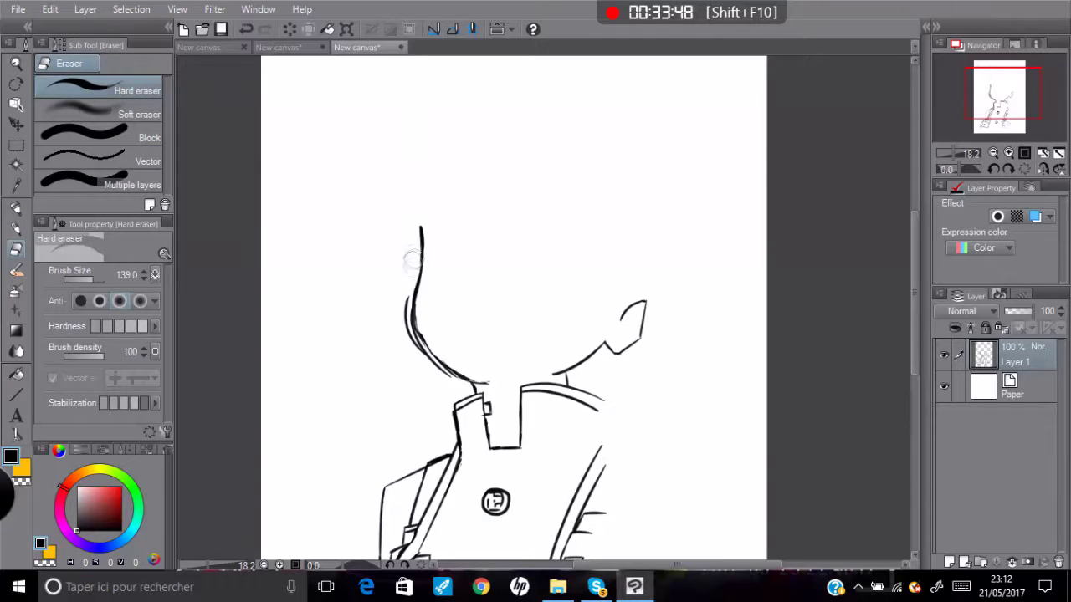
{"action": "key", "text": "p"}
{"action": "left_click_drag", "start_coordinate": [413, 325], "coordinate": [457, 386]}
{"action": "key", "text": "e"}
{"action": "scroll", "coordinate": [290, 263], "scroll_direction": "up", "scroll_amount": 1}
{"action": "scroll", "coordinate": [571, 328], "scroll_direction": "up", "scroll_amount": 2}
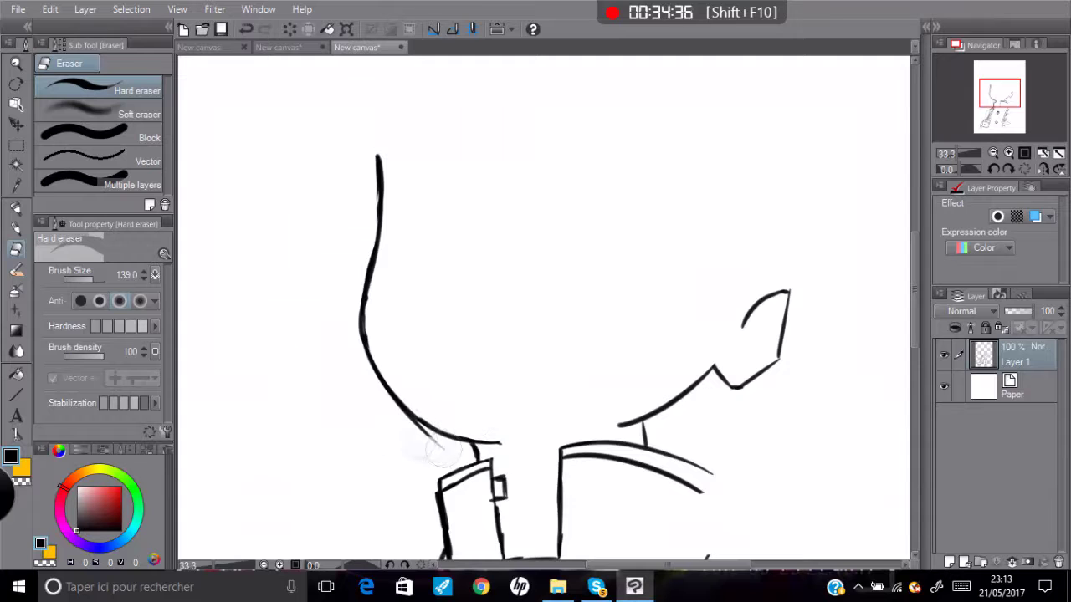
Step: Mirror the canvas view horizontally to check the character's proportions, and restore the normal view
{"action": "scroll", "coordinate": [404, 345], "scroll_direction": "down", "scroll_amount": 2}
{"action": "left_click_drag", "start_coordinate": [393, 402], "coordinate": [359, 510]}
{"action": "left_click", "coordinate": [1042, 153]}
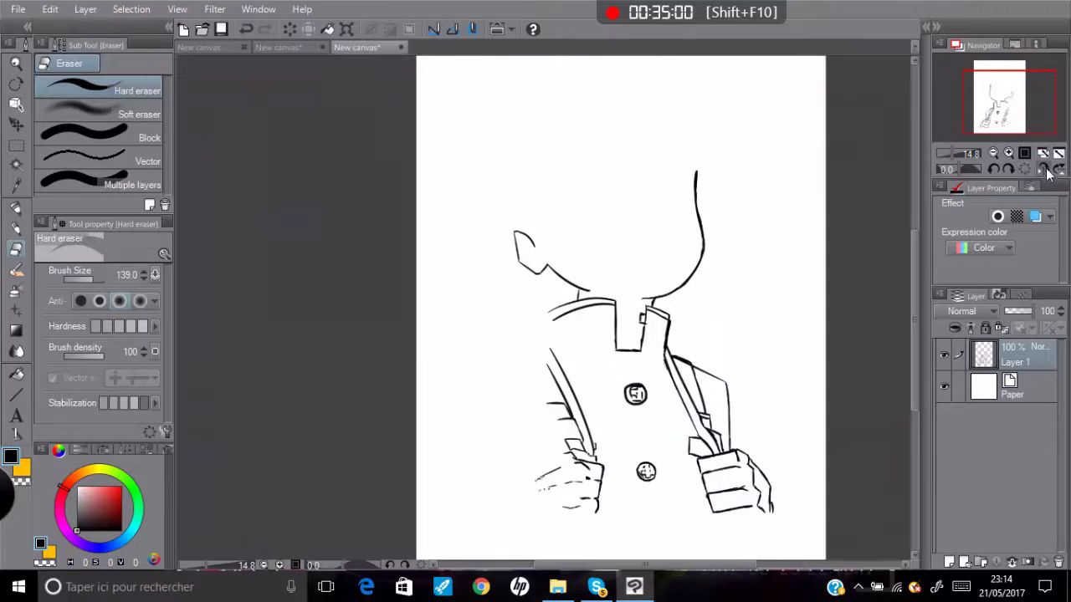
{"action": "left_click", "coordinate": [1042, 153]}
{"action": "left_click_drag", "start_coordinate": [535, 502], "coordinate": [586, 552]}
{"action": "scroll", "coordinate": [401, 251], "scroll_direction": "up", "scroll_amount": 1}
Step: Clean up the upper left face line and draw a small ear with a jagged upper edge beside the left jaw
{"action": "mouse_move", "coordinate": [398, 201]}
{"action": "left_mouse_down"}
{"action": "mouse_move", "coordinate": [390, 224]}
{"action": "mouse_move", "coordinate": [410, 215]}
{"action": "left_mouse_up"}
{"action": "key", "text": "p"}
{"action": "key", "text": "e"}
{"action": "key", "text": "p"}
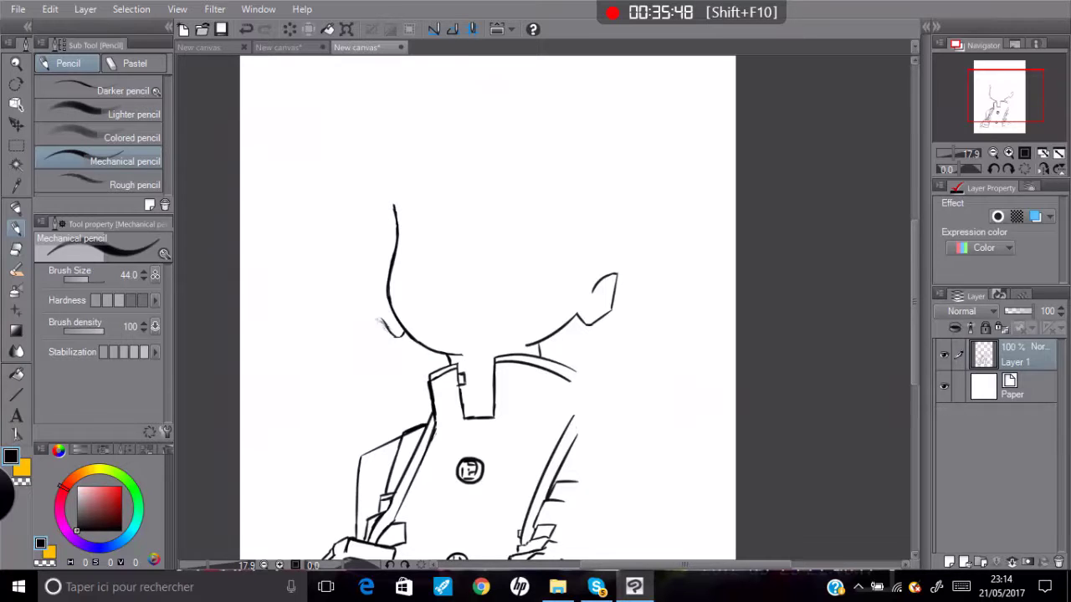
{"action": "scroll", "coordinate": [382, 301], "scroll_direction": "up", "scroll_amount": 1}
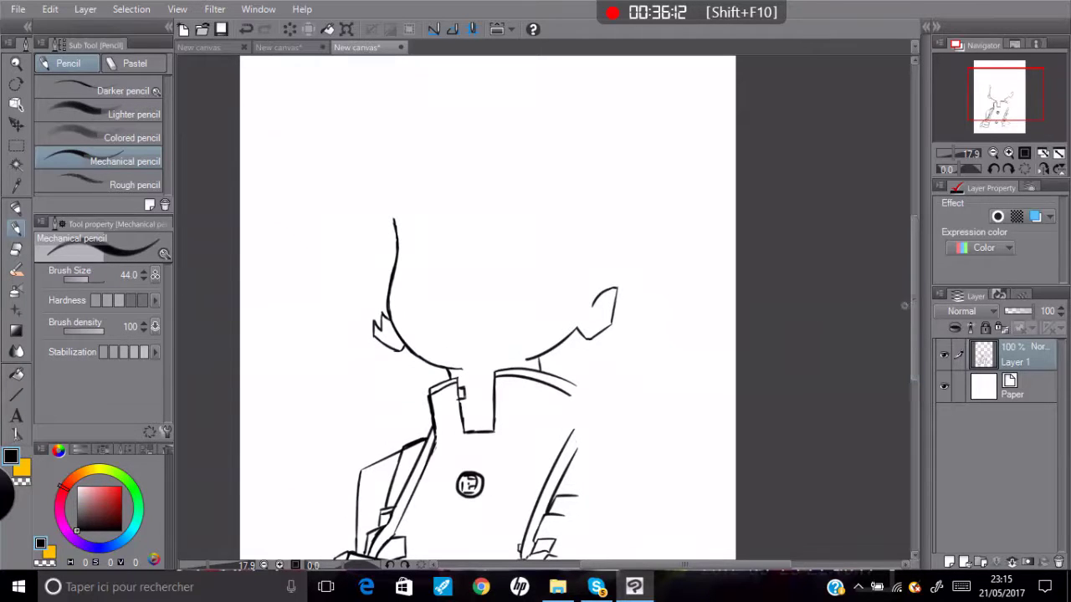
Step: Draw the left eye's lower lid and thick arched upper lash line, a small angular nose and a long wavy mouth
{"action": "left_click_drag", "start_coordinate": [412, 267], "coordinate": [445, 267]}
{"action": "left_click_drag", "start_coordinate": [437, 318], "coordinate": [533, 311]}
{"action": "left_click_drag", "start_coordinate": [471, 264], "coordinate": [471, 271]}
{"action": "mouse_move", "coordinate": [399, 209]}
{"action": "left_mouse_down"}
{"action": "mouse_move", "coordinate": [400, 252]}
{"action": "mouse_move", "coordinate": [508, 222]}
{"action": "left_mouse_up"}
{"action": "left_click_drag", "start_coordinate": [435, 267], "coordinate": [508, 222]}
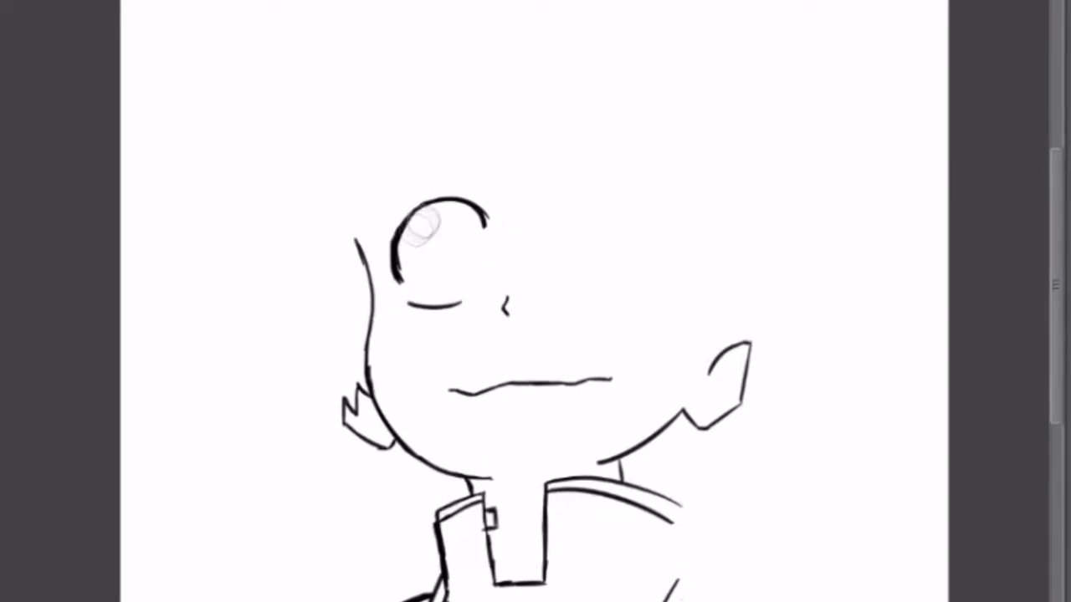
Step: Draw the right eye with a broken curved lower lid and a thick arched upper lash line ending in inner lashes
{"action": "left_click_drag", "start_coordinate": [568, 303], "coordinate": [599, 311]}
{"action": "left_click_drag", "start_coordinate": [671, 279], "coordinate": [615, 318]}
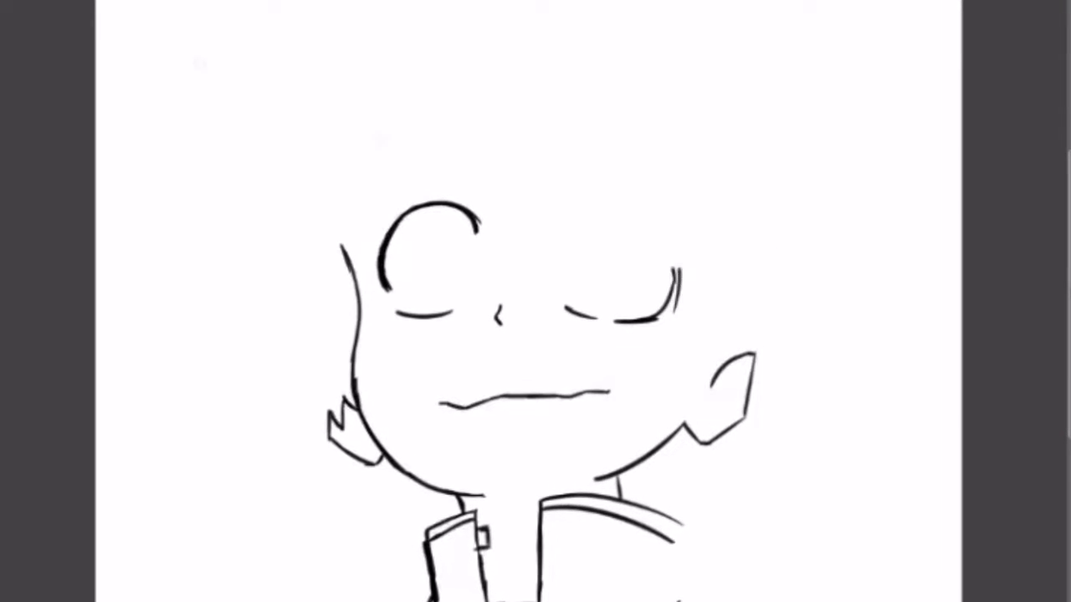
{"action": "mouse_move", "coordinate": [566, 249]}
{"action": "left_mouse_down"}
{"action": "mouse_move", "coordinate": [570, 219]}
{"action": "mouse_move", "coordinate": [672, 247]}
{"action": "left_mouse_up"}
{"action": "left_click_drag", "start_coordinate": [590, 205], "coordinate": [661, 201]}
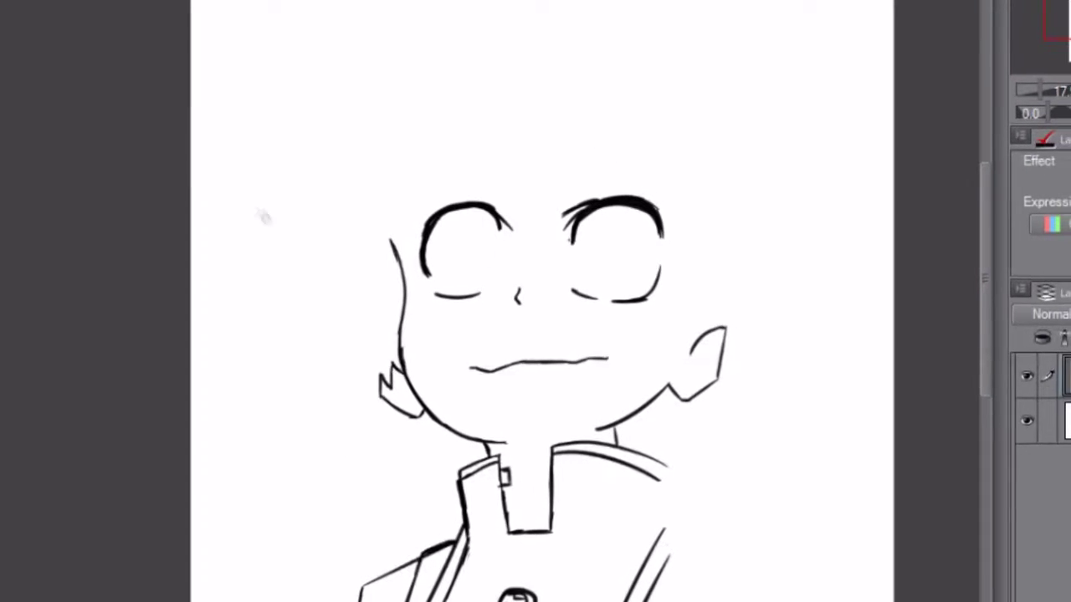
Step: Draw thin, slightly curved eyebrow lines above both eyes
{"action": "left_click_drag", "start_coordinate": [973, 276], "coordinate": [953, 330]}
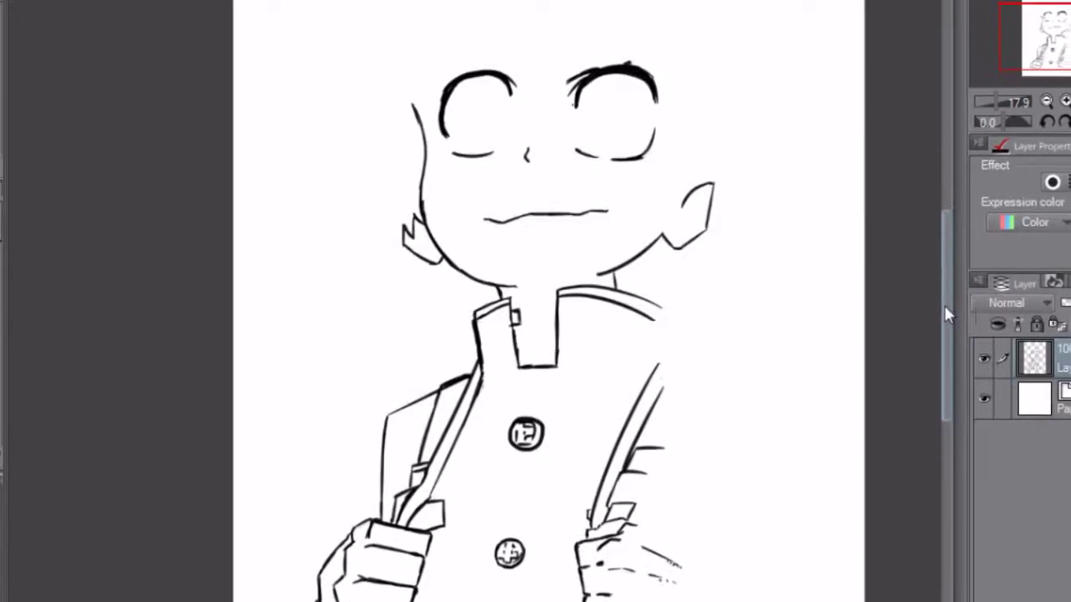
{"action": "left_click_drag", "start_coordinate": [806, 459], "coordinate": [805, 549]}
{"action": "left_click_drag", "start_coordinate": [583, 119], "coordinate": [667, 132]}
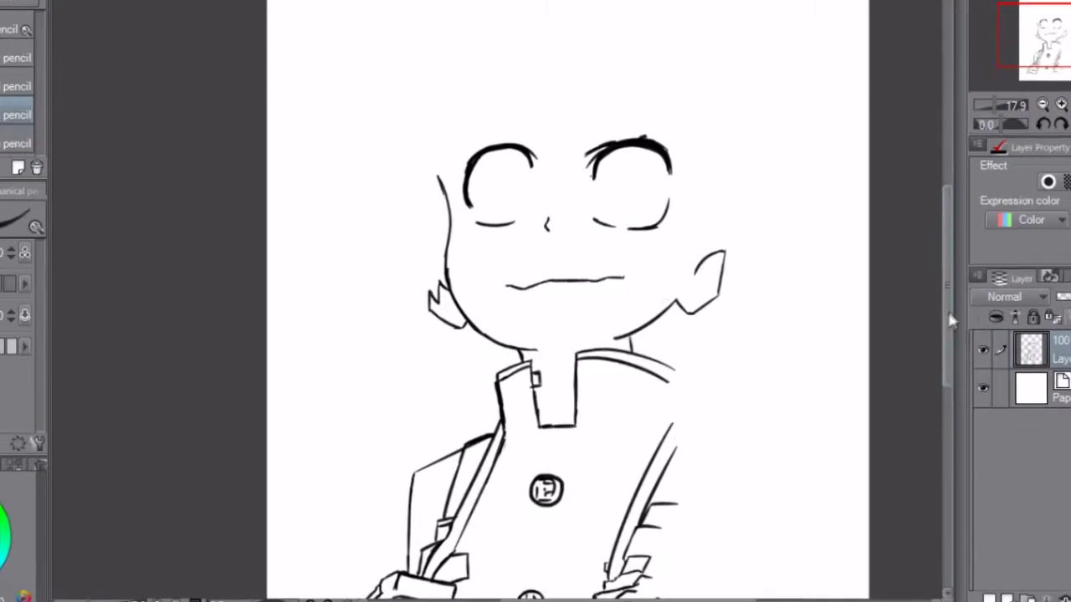
{"action": "left_click_drag", "start_coordinate": [447, 155], "coordinate": [512, 145]}
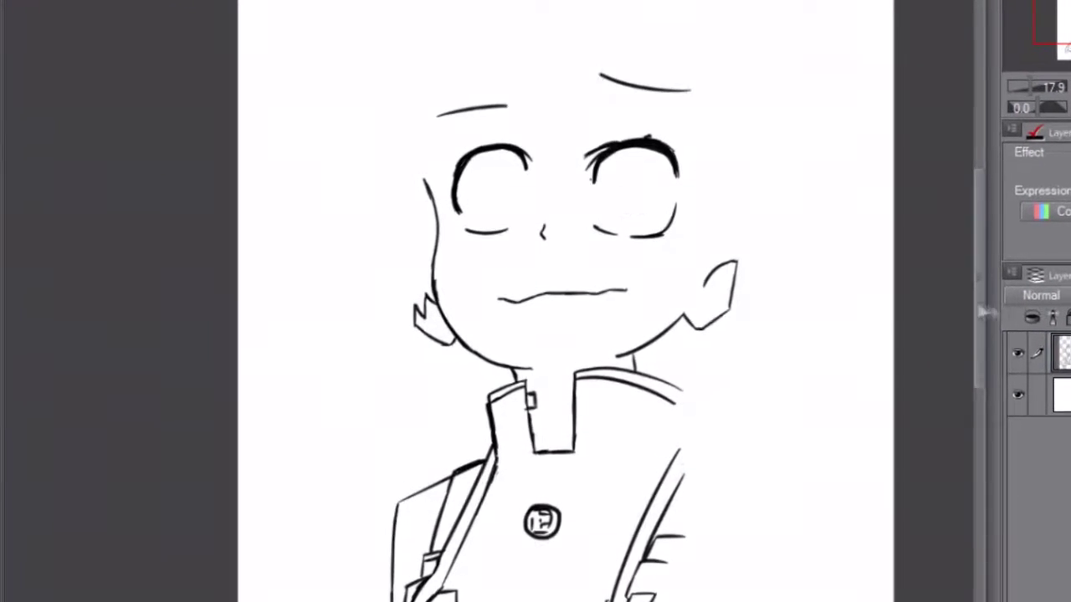
Step: Draw jagged hair tips behind the right ear and a spiky lock running from the ear up beside the right eye
{"action": "mouse_move", "coordinate": [721, 410]}
{"action": "left_mouse_down"}
{"action": "mouse_move", "coordinate": [778, 416]}
{"action": "mouse_move", "coordinate": [824, 387]}
{"action": "mouse_move", "coordinate": [837, 335]}
{"action": "mouse_move", "coordinate": [867, 355]}
{"action": "mouse_move", "coordinate": [797, 419]}
{"action": "left_mouse_up"}
{"action": "left_click_drag", "start_coordinate": [717, 283], "coordinate": [672, 362]}
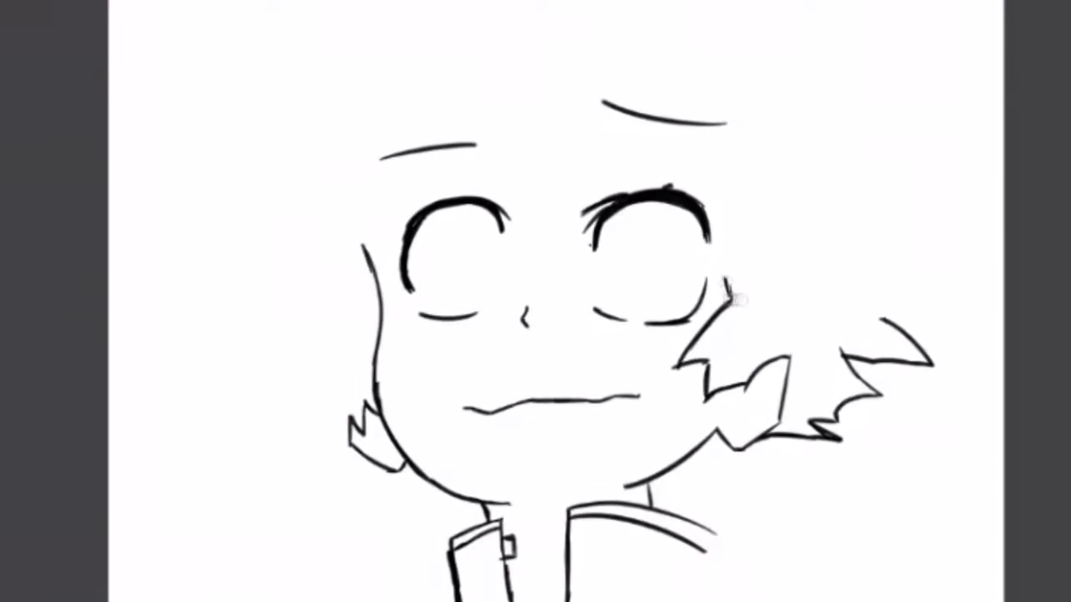
{"action": "left_click_drag", "start_coordinate": [723, 276], "coordinate": [700, 201]}
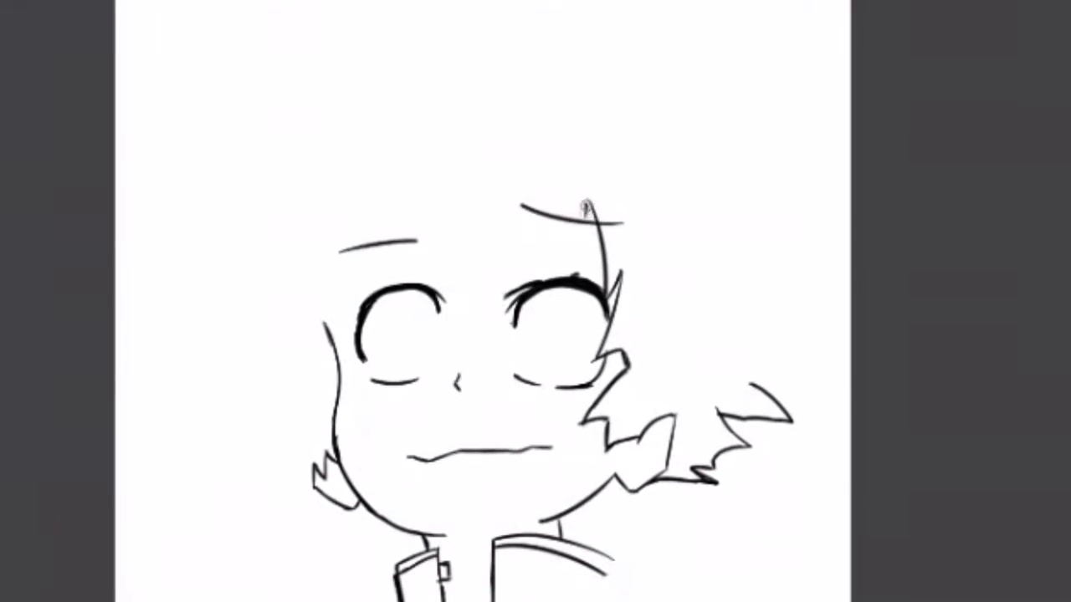
Step: Remove both eyebrows with the line crossing the right one, and redraw the brows closer to the eyes
{"action": "left_click_drag", "start_coordinate": [339, 248], "coordinate": [417, 241]}
{"action": "left_click_drag", "start_coordinate": [623, 221], "coordinate": [510, 225]}
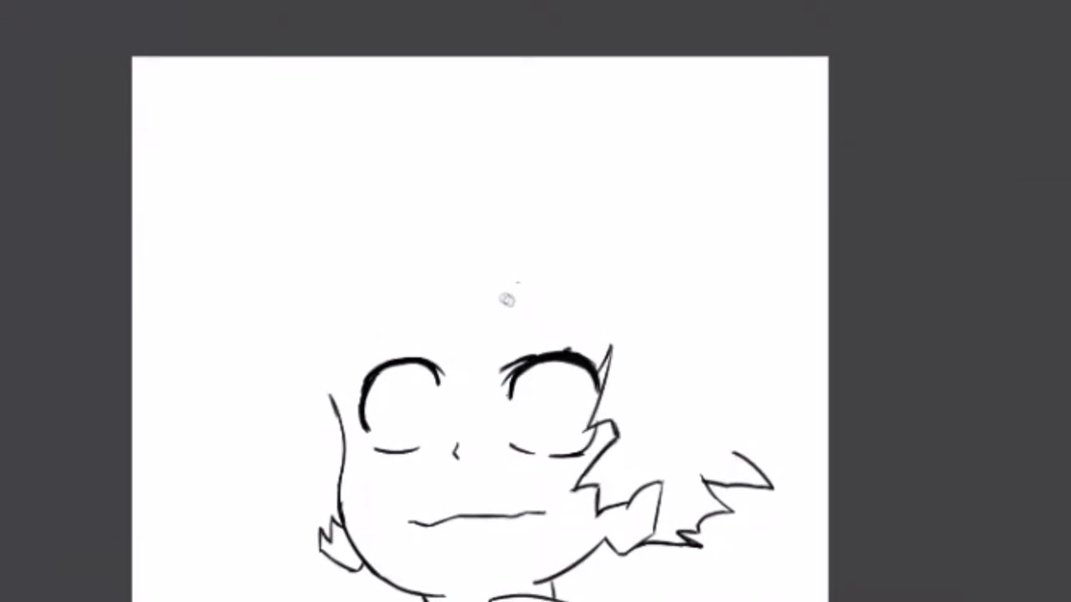
{"action": "key", "text": "ctrl+z"}
{"action": "key", "text": "ctrl+z"}
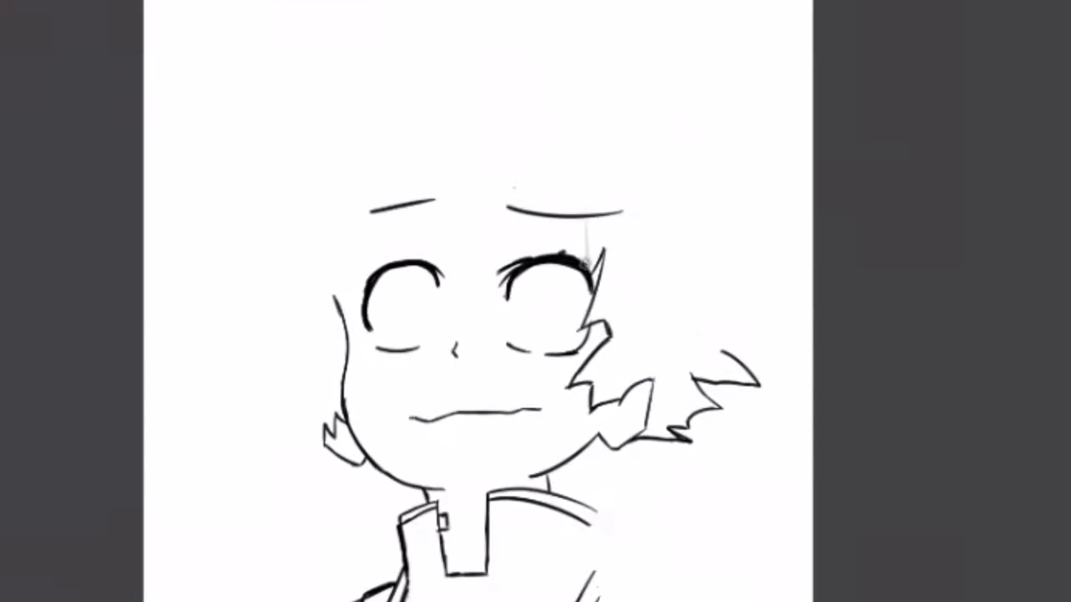
Step: Draw pointed bangs across the forehead, then clean up and redraw the locks above the left eye down to the temple
{"action": "left_click_drag", "start_coordinate": [483, 261], "coordinate": [532, 219]}
{"action": "left_click_drag", "start_coordinate": [456, 229], "coordinate": [535, 151]}
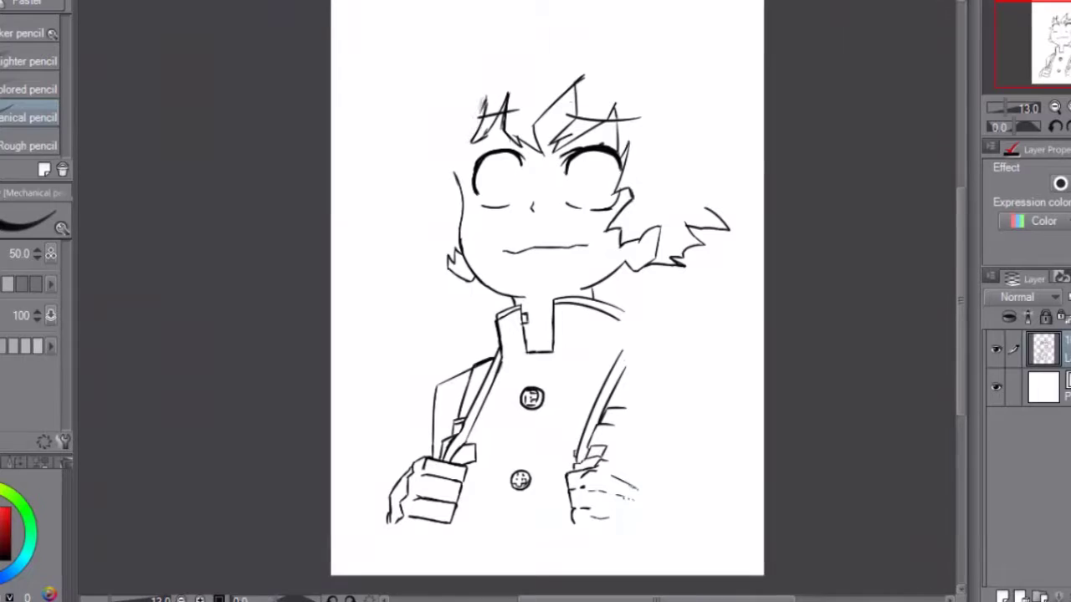
{"action": "key", "text": "e"}
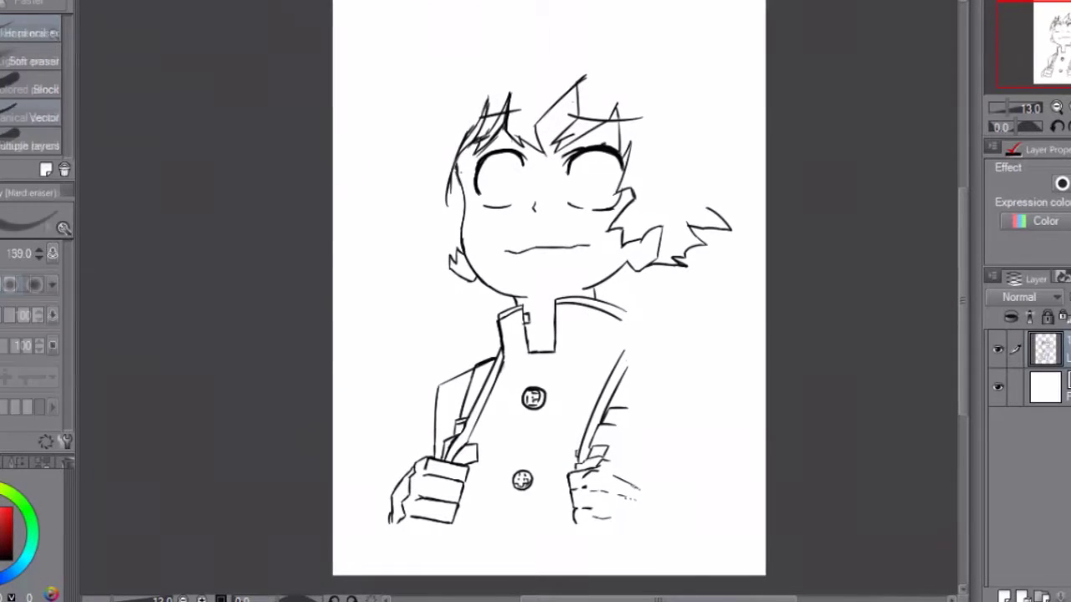
{"action": "left_click_drag", "start_coordinate": [481, 109], "coordinate": [507, 91]}
{"action": "key", "text": "p"}
{"action": "mouse_move", "coordinate": [458, 157]}
{"action": "left_mouse_down"}
{"action": "mouse_move", "coordinate": [498, 102]}
{"action": "mouse_move", "coordinate": [508, 124]}
{"action": "left_mouse_up"}
{"action": "key", "text": "e"}
{"action": "key", "text": "p"}
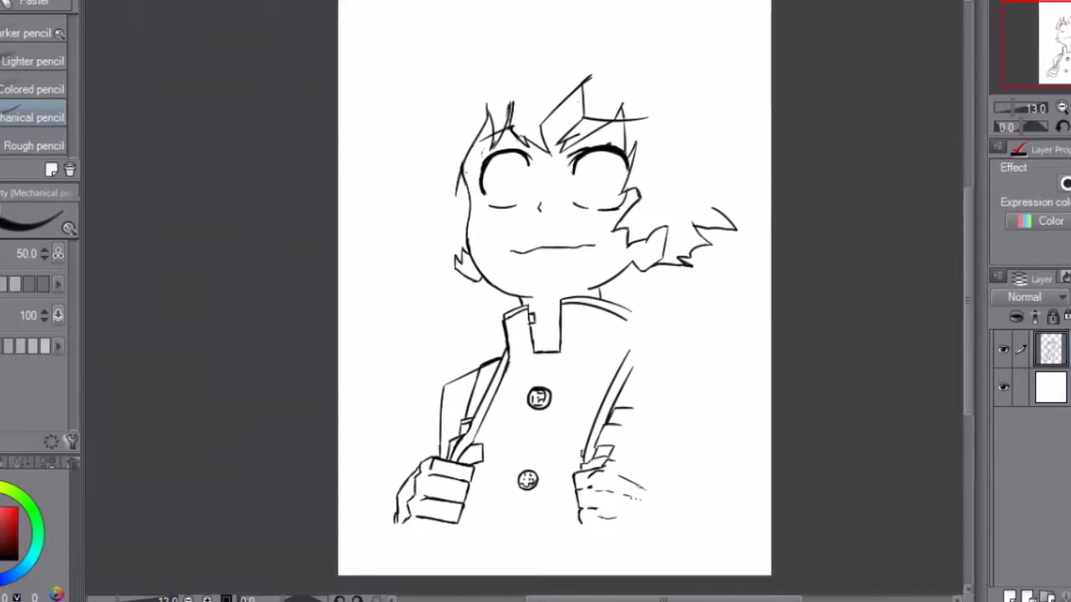
Step: Draw the spiky hair outline on the left, from beside the ear outward and up to the top of the head
{"action": "scroll", "coordinate": [414, 259], "scroll_direction": "down", "scroll_amount": 1}
{"action": "scroll", "coordinate": [480, 248], "scroll_direction": "up", "scroll_amount": 2}
{"action": "mouse_move", "coordinate": [422, 216]}
{"action": "left_mouse_down"}
{"action": "mouse_move", "coordinate": [361, 209]}
{"action": "mouse_move", "coordinate": [376, 143]}
{"action": "mouse_move", "coordinate": [368, 163]}
{"action": "left_mouse_up"}
{"action": "scroll", "coordinate": [368, 163], "scroll_direction": "up", "scroll_amount": 4}
{"action": "left_click_drag", "start_coordinate": [352, 284], "coordinate": [339, 334]}
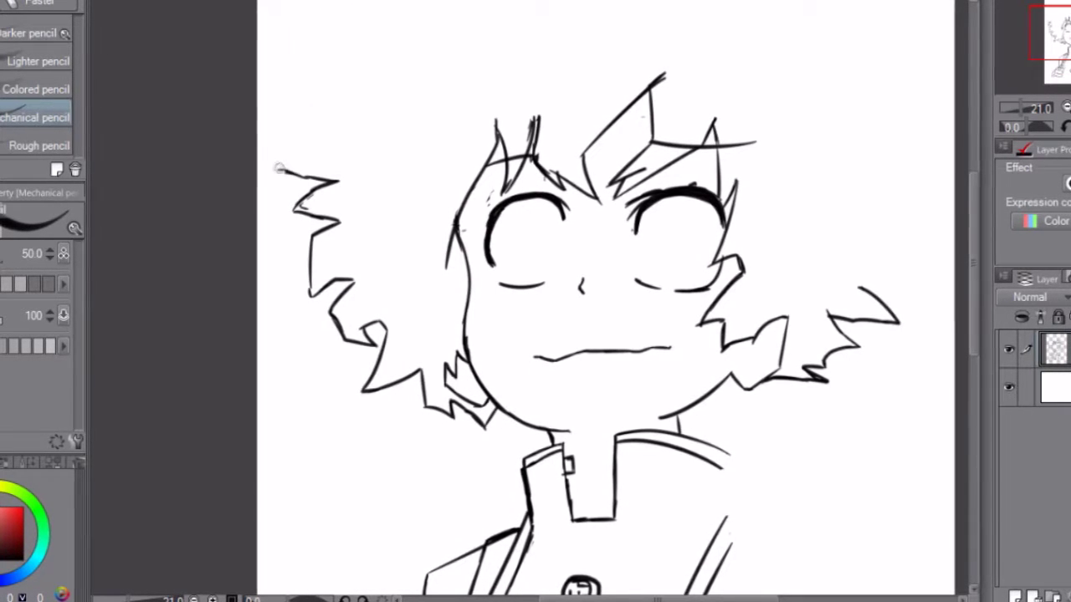
{"action": "scroll", "coordinate": [287, 171], "scroll_direction": "up", "scroll_amount": 2}
{"action": "mouse_move", "coordinate": [364, 196]}
{"action": "left_mouse_down"}
{"action": "mouse_move", "coordinate": [294, 157]}
{"action": "mouse_move", "coordinate": [382, 109]}
{"action": "mouse_move", "coordinate": [413, 176]}
{"action": "mouse_move", "coordinate": [392, 172]}
{"action": "mouse_move", "coordinate": [402, 104]}
{"action": "mouse_move", "coordinate": [451, 60]}
{"action": "left_mouse_up"}
{"action": "scroll", "coordinate": [390, 96], "scroll_direction": "up", "scroll_amount": 2}
{"action": "scroll", "coordinate": [389, 171], "scroll_direction": "down", "scroll_amount": 2}
{"action": "key", "text": "ctrl+z"}
Step: Extend the hair outline on the right and at the top with sharp tips, and outline oval pupils in both eyes
{"action": "left_click_drag", "start_coordinate": [853, 251], "coordinate": [870, 322]}
{"action": "mouse_move", "coordinate": [903, 243]}
{"action": "left_mouse_down"}
{"action": "mouse_move", "coordinate": [935, 301]}
{"action": "mouse_move", "coordinate": [803, 364]}
{"action": "left_mouse_up"}
{"action": "mouse_move", "coordinate": [695, 34]}
{"action": "left_mouse_down"}
{"action": "mouse_move", "coordinate": [789, 11]}
{"action": "mouse_move", "coordinate": [787, 90]}
{"action": "left_mouse_up"}
{"action": "scroll", "coordinate": [518, 283], "scroll_direction": "down", "scroll_amount": 1}
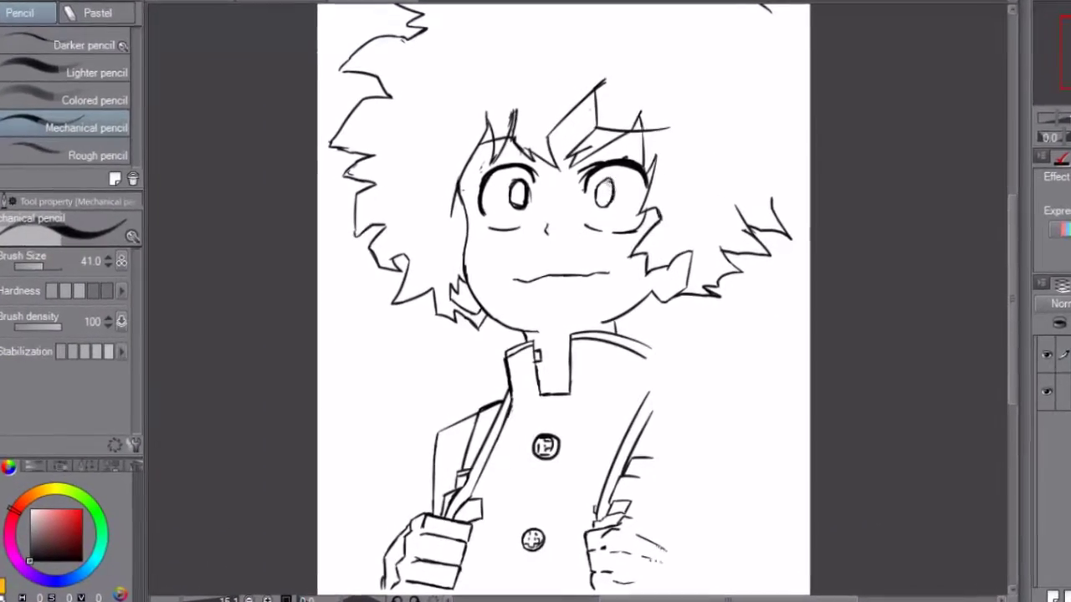
Step: Fill both pupils black with small white highlights in the left one, and dot freckles on both cheeks
{"action": "scroll", "coordinate": [556, 302], "scroll_direction": "up", "scroll_amount": 1}
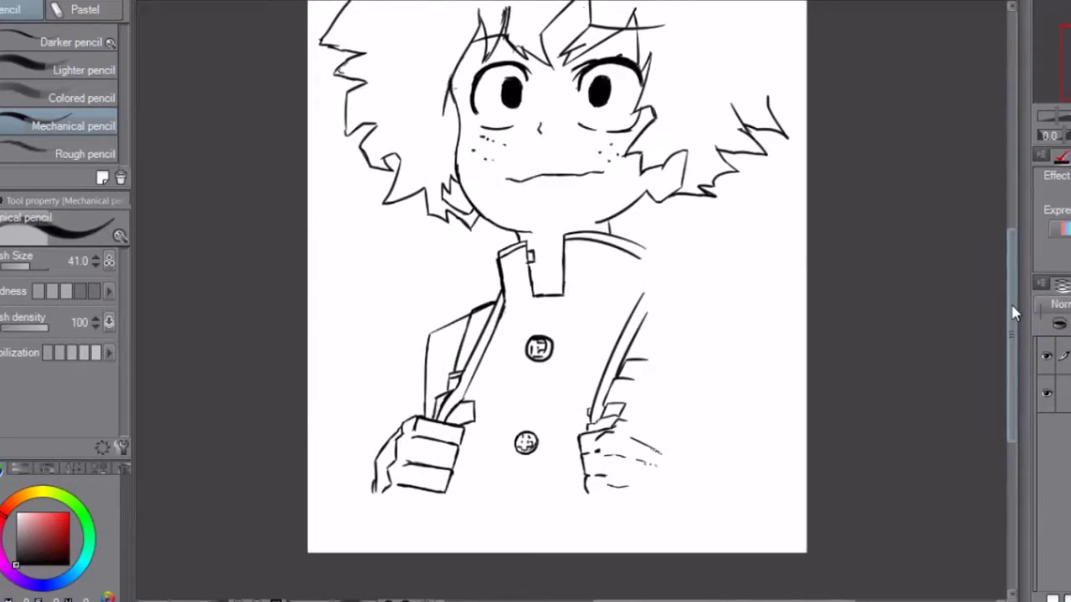
{"action": "key", "text": "e"}
{"action": "scroll", "coordinate": [706, 138], "scroll_direction": "up", "scroll_amount": 2}
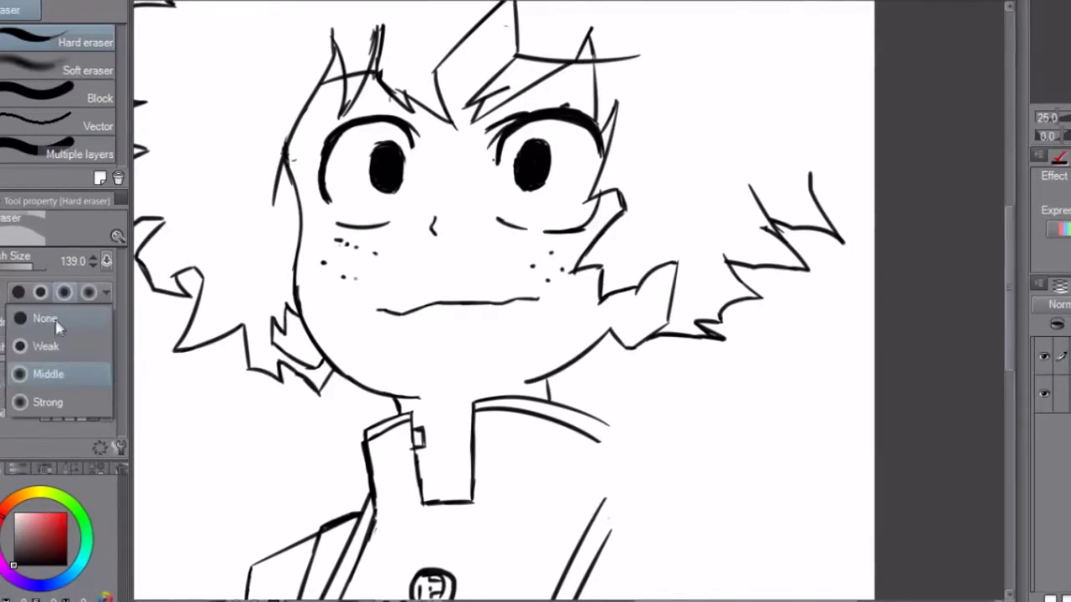
{"action": "key", "text": "p"}
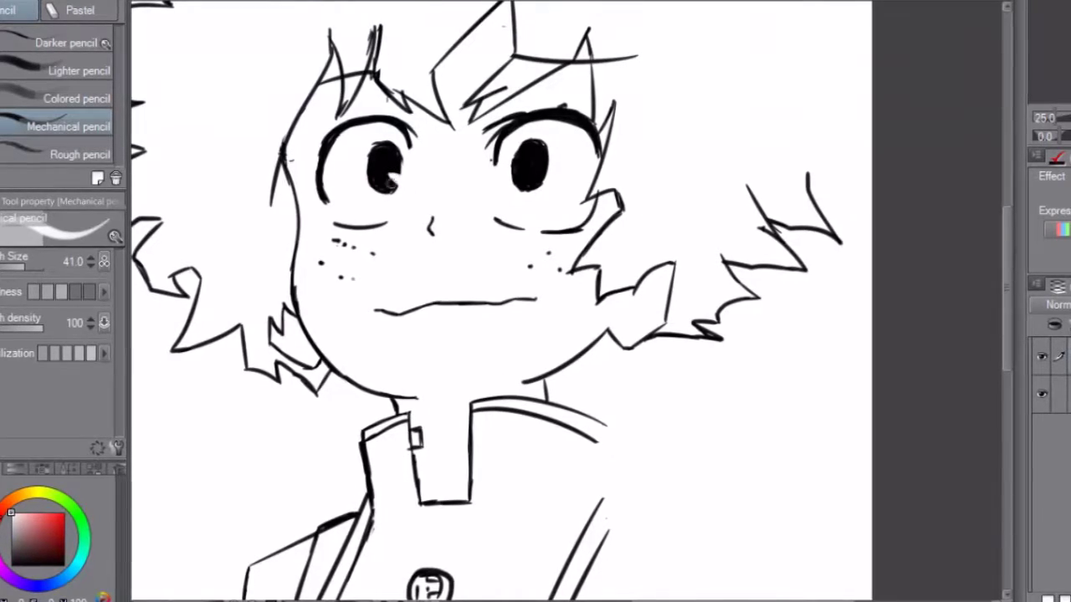
{"action": "scroll", "coordinate": [400, 178], "scroll_direction": "up", "scroll_amount": 3}
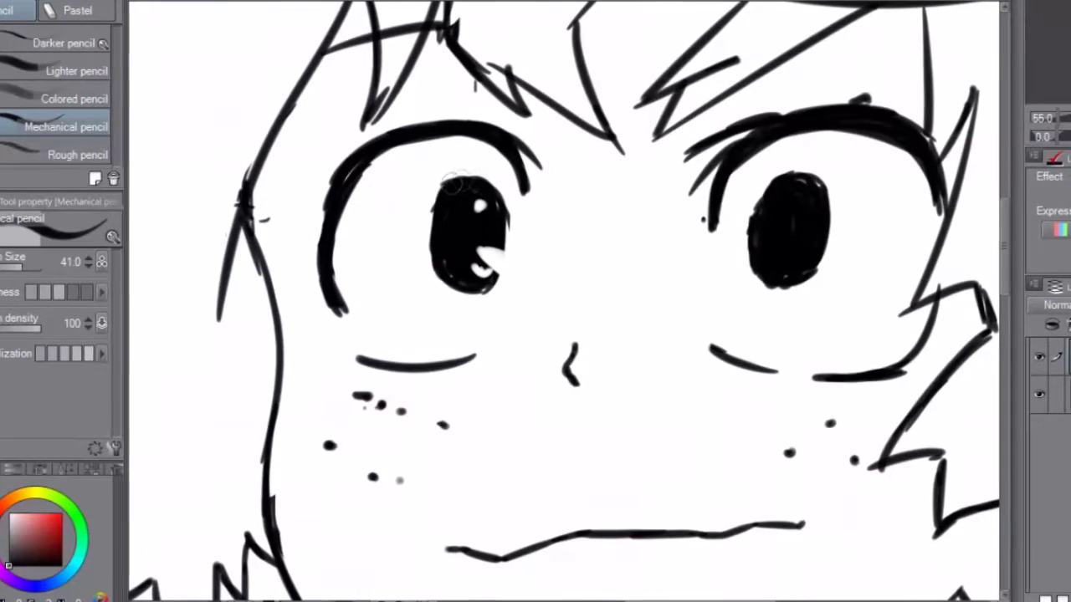
{"action": "key", "text": "e"}
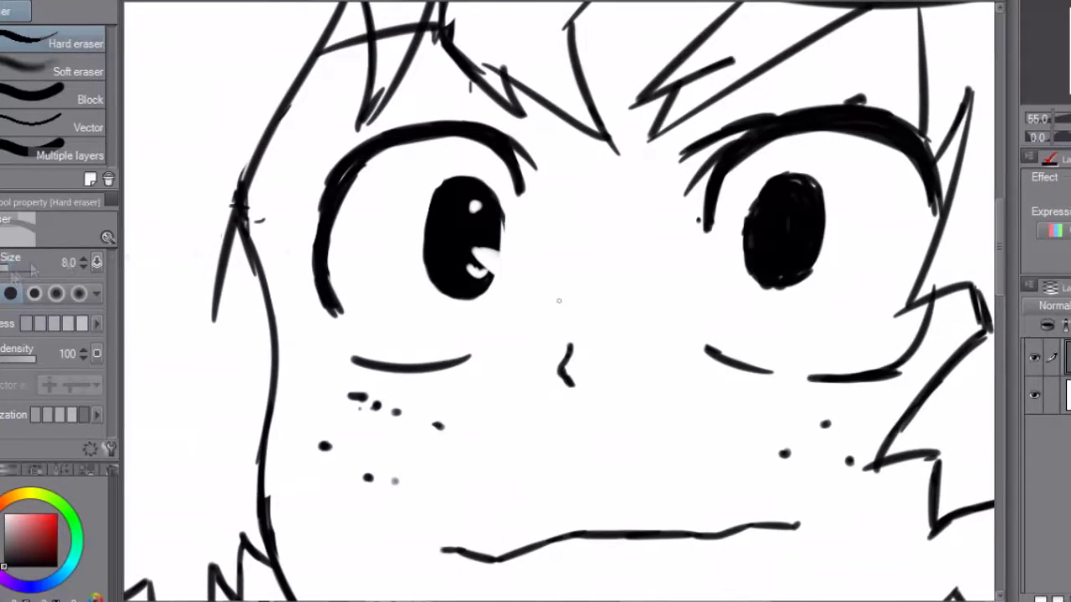
Step: Fill the remaining gaps in the right eye's black pupil and trim its edge into a clean oval
{"action": "key", "text": "p"}
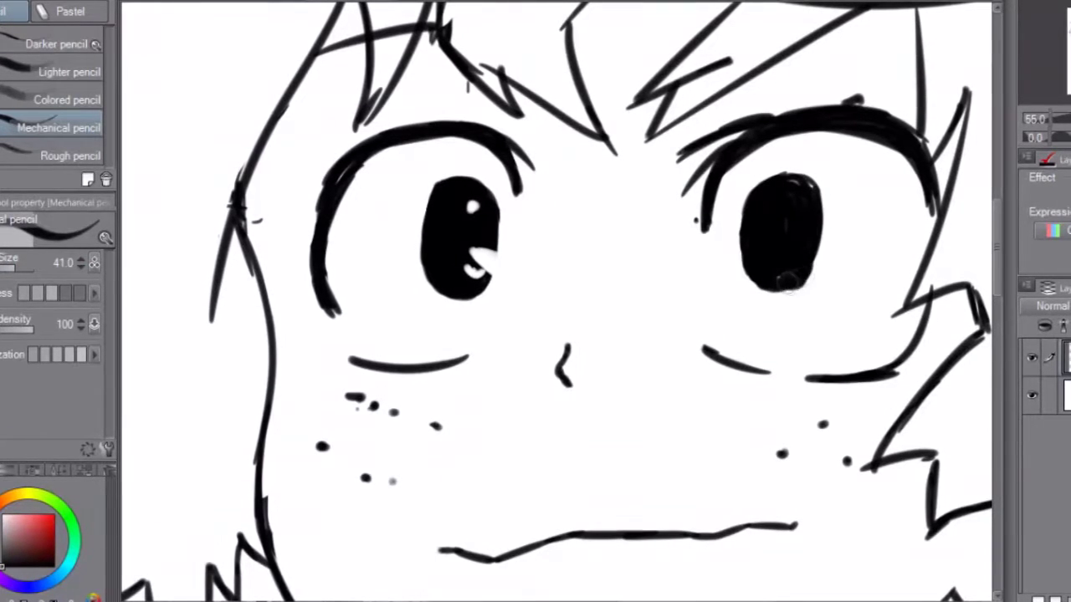
{"action": "key", "text": "e"}
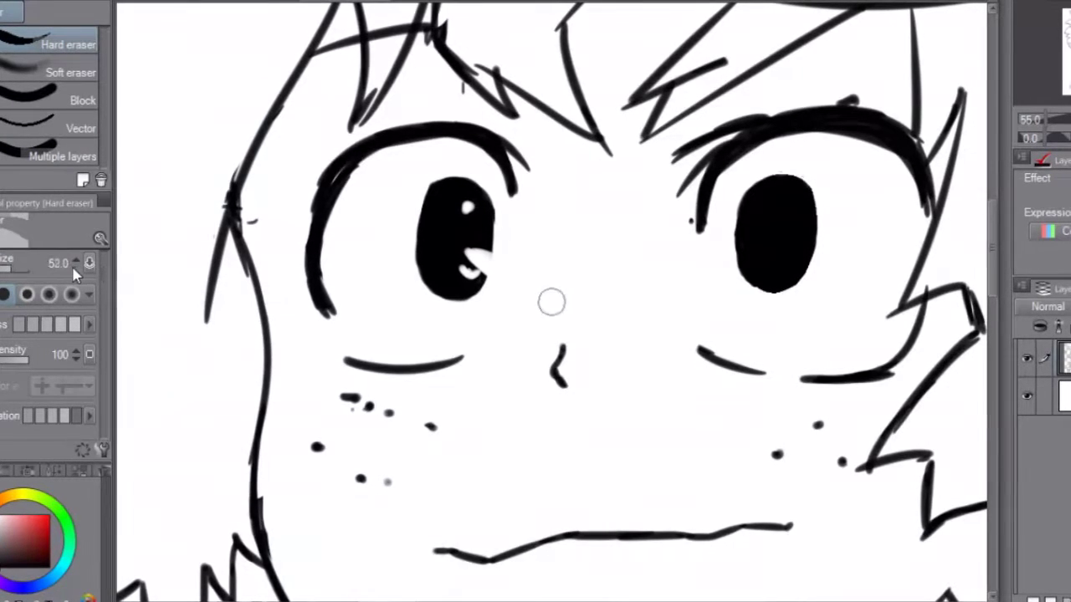
{"action": "scroll", "coordinate": [786, 252], "scroll_direction": "up", "scroll_amount": 3}
{"action": "left_click_drag", "start_coordinate": [782, 281], "coordinate": [816, 289]}
{"action": "key", "text": "p"}
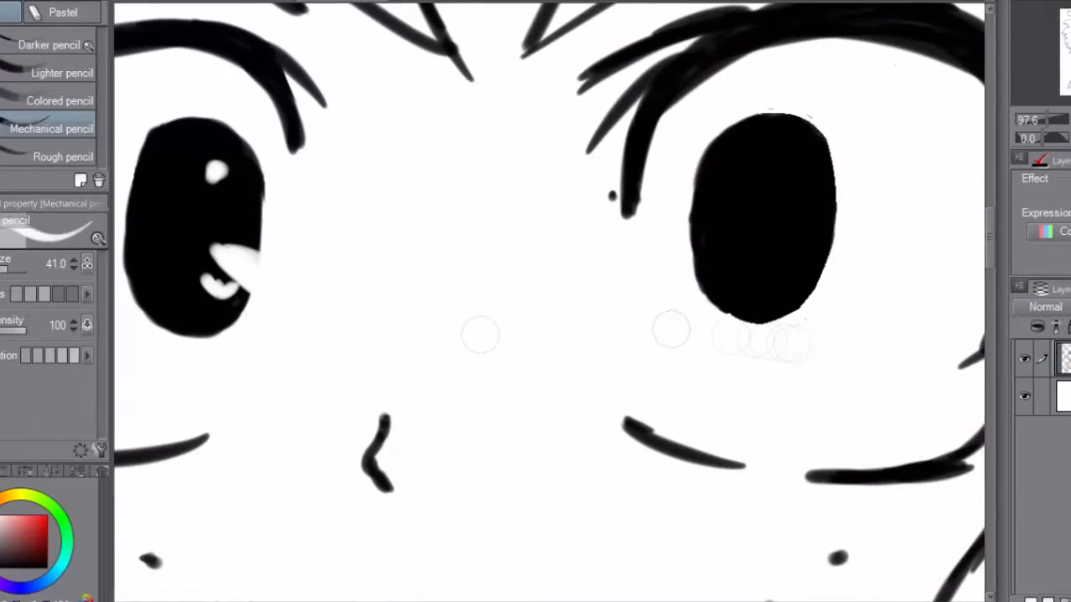
Step: Paint a white wedge highlight into the lower outer edge of the right eye's pupil, undoing the stray thick stroke
{"action": "scroll", "coordinate": [766, 167], "scroll_direction": "up", "scroll_amount": 5}
{"action": "left_click_drag", "start_coordinate": [836, 334], "coordinate": [611, 335]}
{"action": "mouse_move", "coordinate": [627, 310]}
{"action": "left_mouse_down"}
{"action": "mouse_move", "coordinate": [529, 311]}
{"action": "mouse_move", "coordinate": [540, 351]}
{"action": "left_mouse_up"}
{"action": "key", "text": "ctrl+z"}
Step: With a brush size of 12, draw a curved white highlight around the wedge and a small teardrop highlight near the pupil's upper edge
{"action": "key", "text": "bracketleft"}
{"action": "key", "text": "bracketleft"}
{"action": "key", "text": "bracketleft"}
{"action": "key", "text": "bracketleft"}
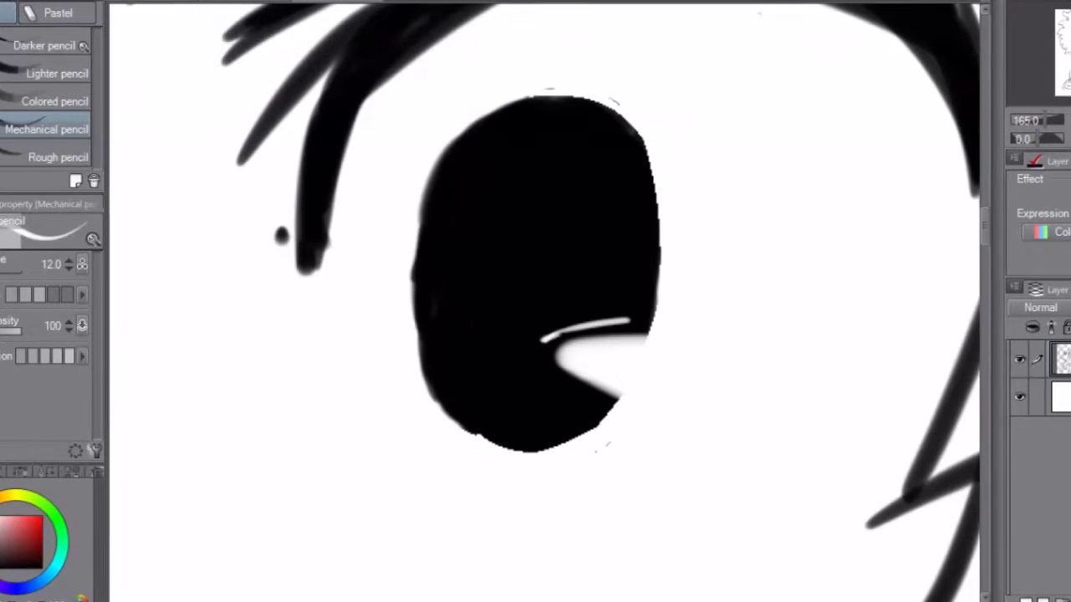
{"action": "mouse_move", "coordinate": [584, 401]}
{"action": "left_mouse_down"}
{"action": "mouse_move", "coordinate": [498, 415]}
{"action": "mouse_move", "coordinate": [625, 318]}
{"action": "left_mouse_up"}
{"action": "left_click_drag", "start_coordinate": [583, 135], "coordinate": [583, 136]}
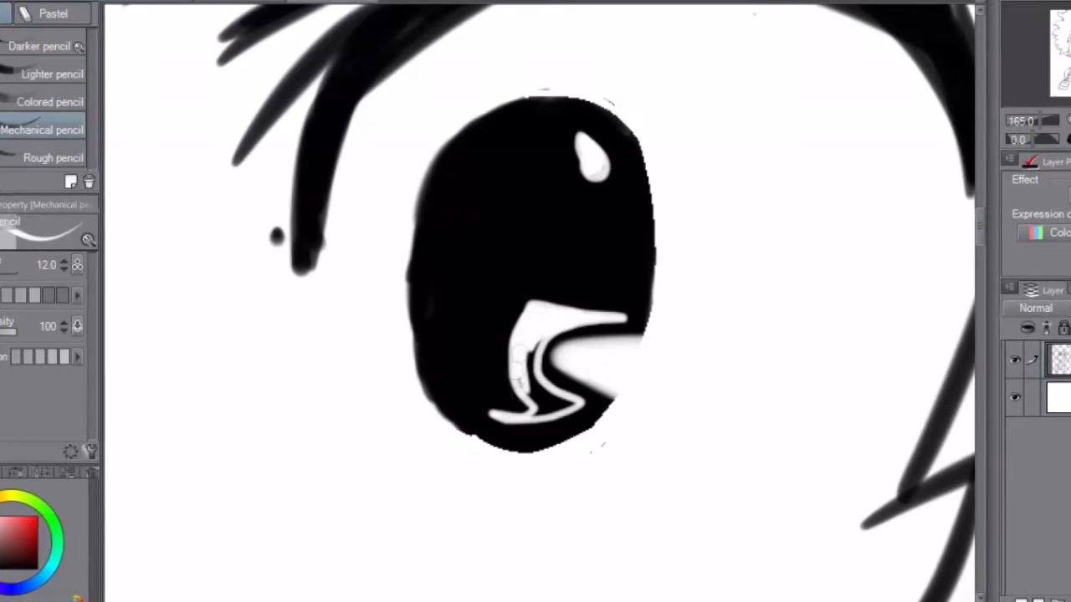
{"action": "left_click_drag", "start_coordinate": [535, 408], "coordinate": [506, 415]}
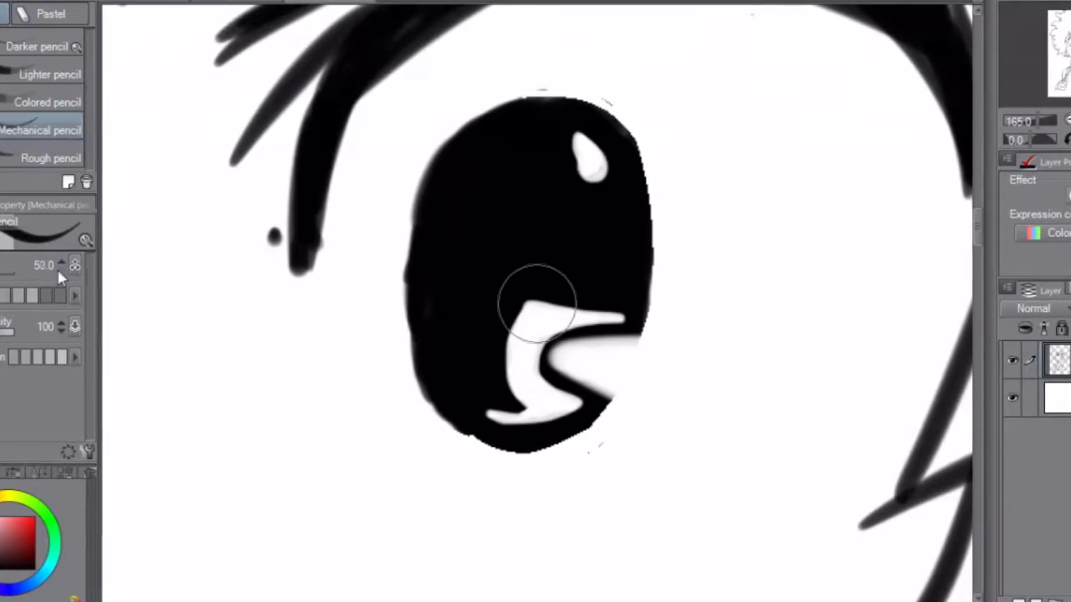
{"action": "key", "text": "e"}
Step: Fill the closed shape beside the coat's left edge, above the left hand, with solid black
{"action": "scroll", "coordinate": [531, 48], "scroll_direction": "down", "scroll_amount": 1}
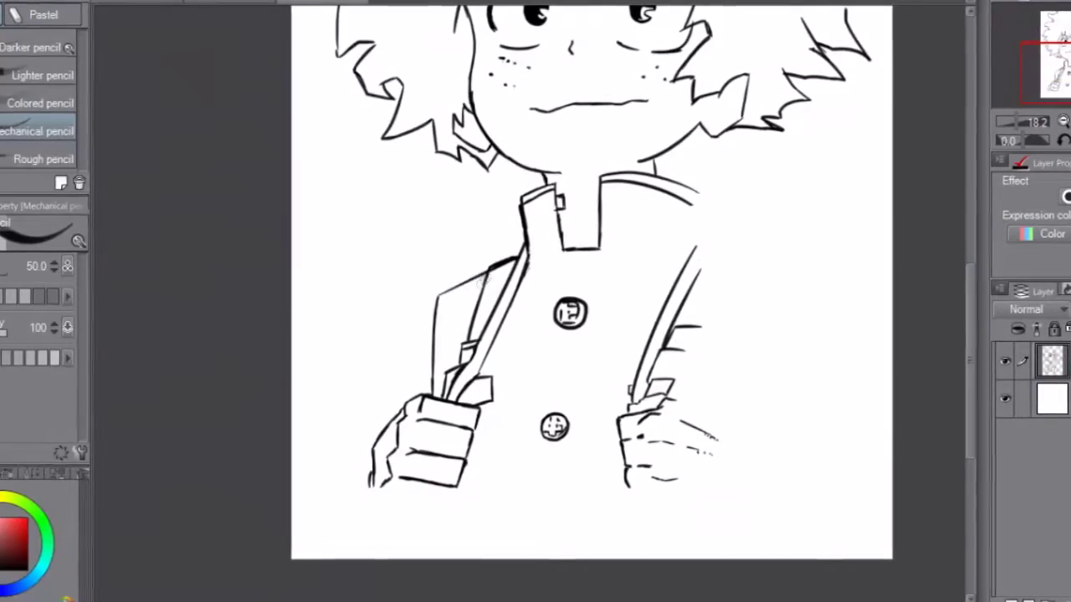
{"action": "key", "text": "g"}
{"action": "key", "text": "p"}
Step: Draw the back of the right hand, its angular cuff, and the right sleeve's folds and single outer line
{"action": "mouse_move", "coordinate": [705, 407]}
{"action": "left_mouse_down"}
{"action": "mouse_move", "coordinate": [728, 418]}
{"action": "mouse_move", "coordinate": [742, 490]}
{"action": "left_mouse_up"}
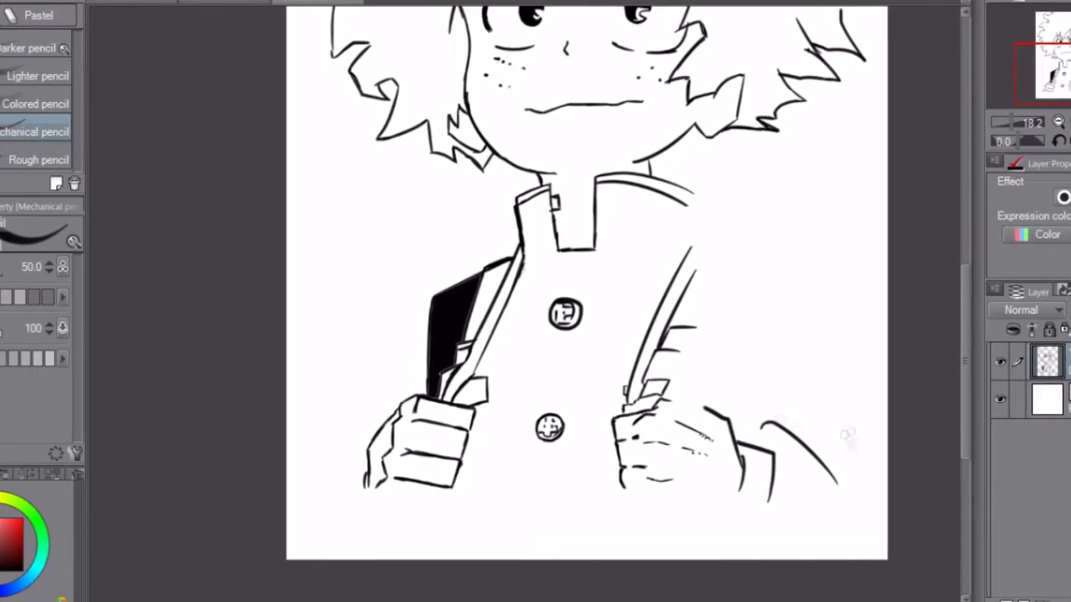
{"action": "left_click_drag", "start_coordinate": [761, 403], "coordinate": [837, 483]}
{"action": "left_click_drag", "start_coordinate": [815, 459], "coordinate": [853, 459]}
{"action": "left_click_drag", "start_coordinate": [801, 306], "coordinate": [849, 438]}
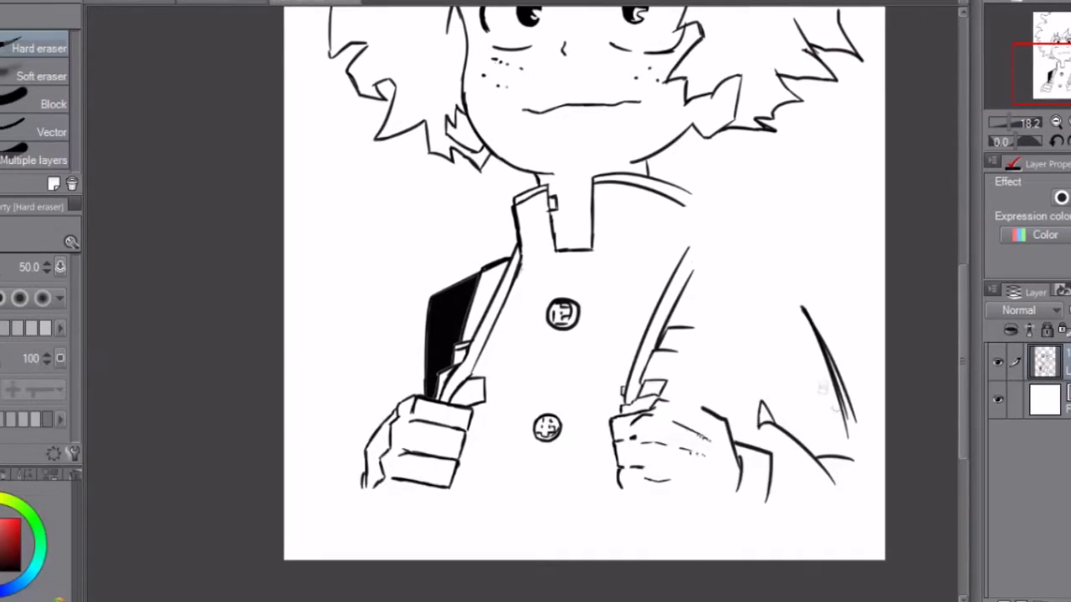
{"action": "key", "text": "ctrl+z"}
{"action": "left_click_drag", "start_coordinate": [800, 319], "coordinate": [847, 433]}
Step: Draw the inner flaps, shirt collar and round button in the neck opening, and shade the inner corner of the right collar black
{"action": "scroll", "coordinate": [956, 443], "scroll_direction": "down", "scroll_amount": 2}
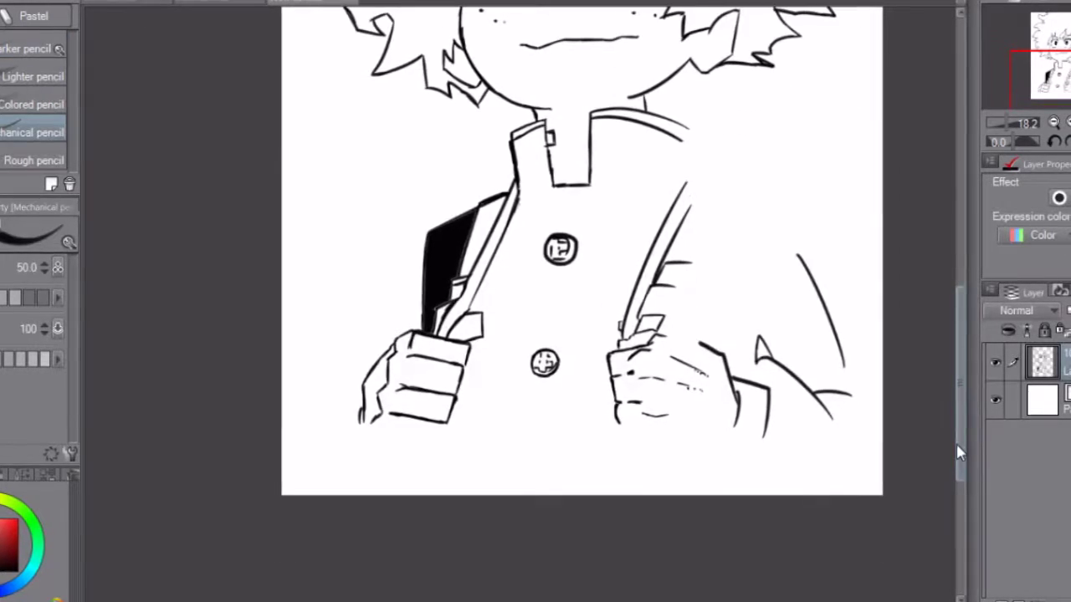
{"action": "scroll", "coordinate": [784, 436], "scroll_direction": "up", "scroll_amount": 3}
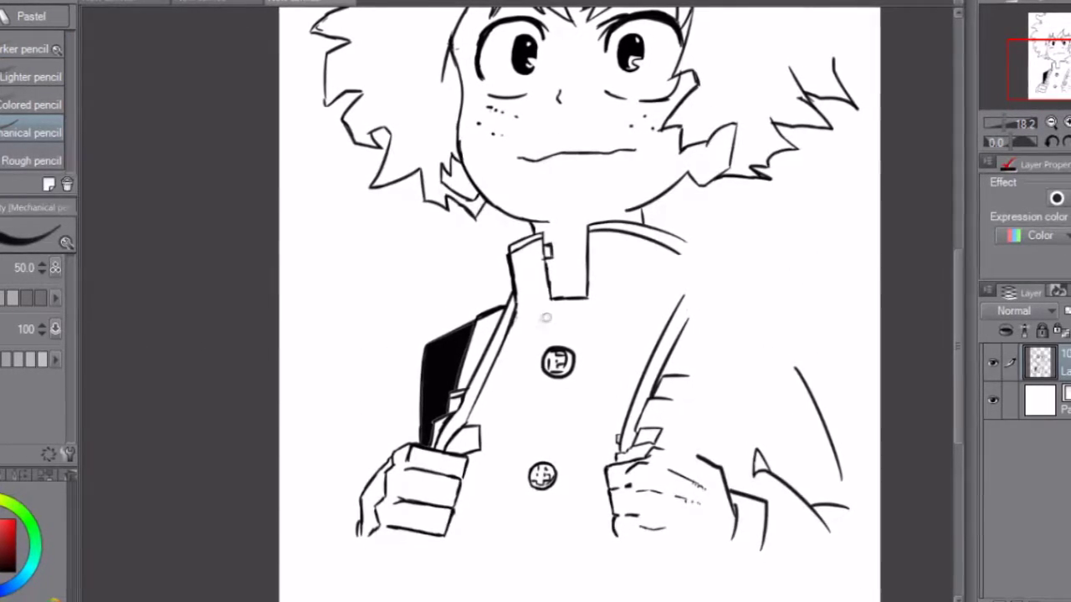
{"action": "scroll", "coordinate": [544, 267], "scroll_direction": "up", "scroll_amount": 3}
{"action": "mouse_move", "coordinate": [552, 236]}
{"action": "left_mouse_down"}
{"action": "mouse_move", "coordinate": [589, 251]}
{"action": "mouse_move", "coordinate": [633, 241]}
{"action": "mouse_move", "coordinate": [641, 207]}
{"action": "mouse_move", "coordinate": [601, 256]}
{"action": "mouse_move", "coordinate": [629, 244]}
{"action": "left_mouse_up"}
{"action": "mouse_move", "coordinate": [556, 259]}
{"action": "left_mouse_down"}
{"action": "mouse_move", "coordinate": [561, 301]}
{"action": "mouse_move", "coordinate": [606, 316]}
{"action": "left_mouse_up"}
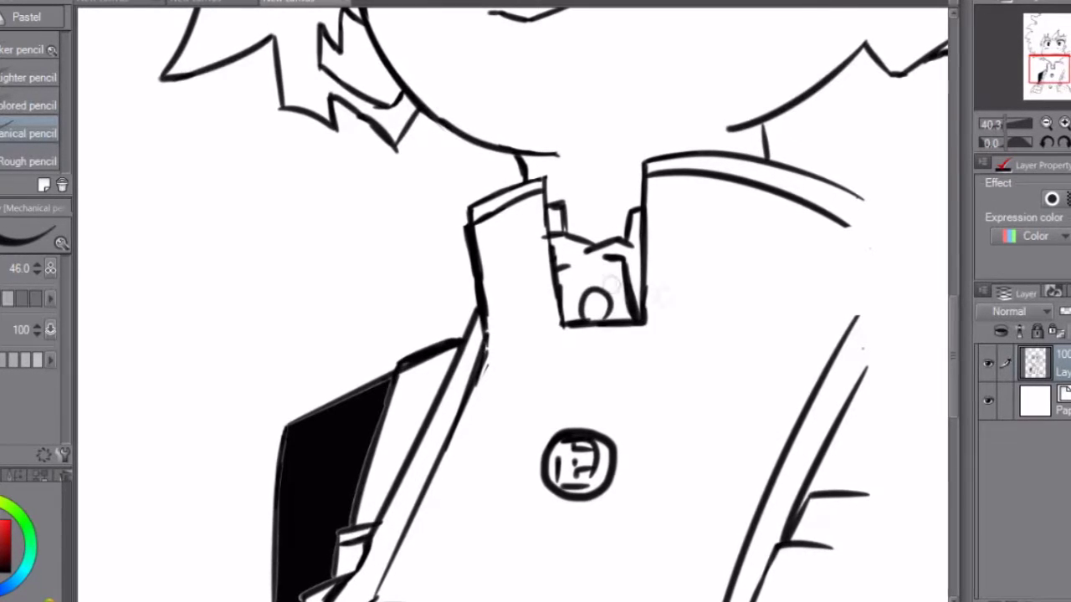
{"action": "left_click_drag", "start_coordinate": [653, 192], "coordinate": [688, 178]}
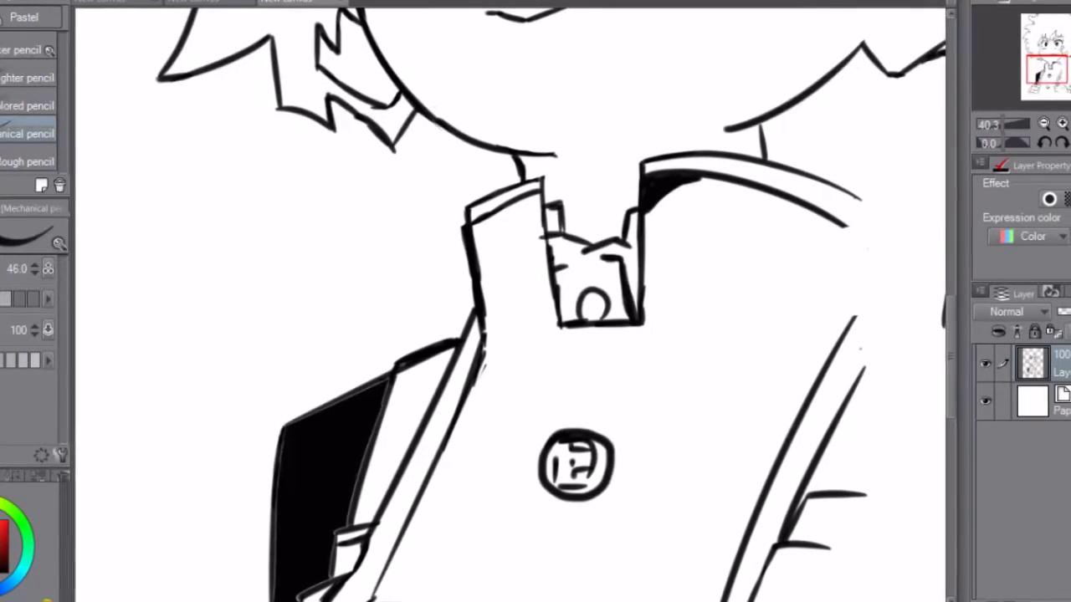
Step: Clean up the rough overlapping strokes on the right ear's upper edge and draw the ear's inner folds
{"action": "scroll", "coordinate": [510, 301], "scroll_direction": "down", "scroll_amount": 3}
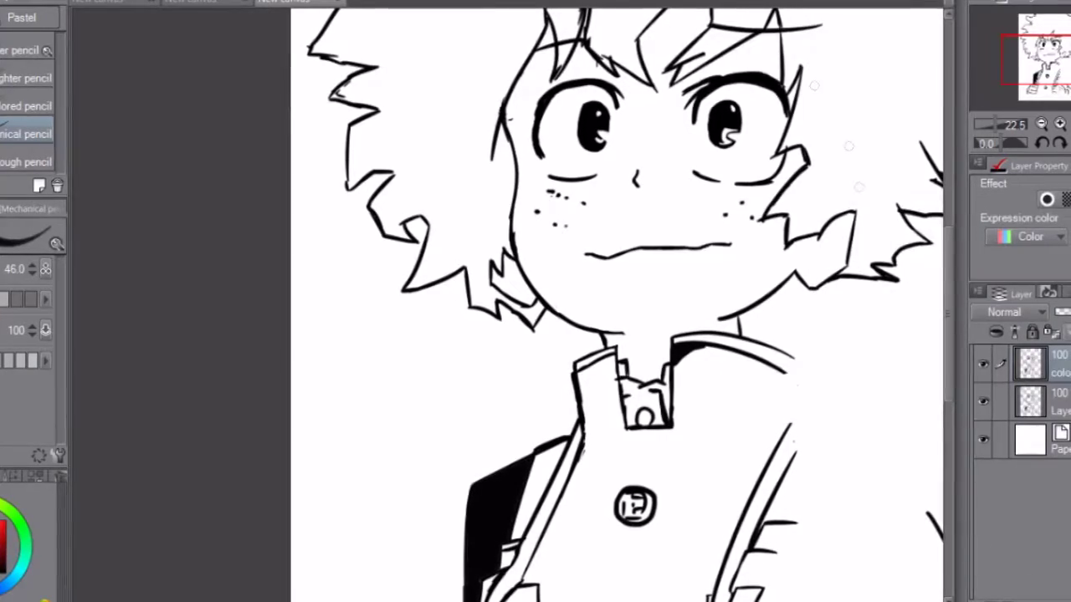
{"action": "scroll", "coordinate": [619, 334], "scroll_direction": "down", "scroll_amount": 3}
{"action": "scroll", "coordinate": [508, 309], "scroll_direction": "up", "scroll_amount": 2}
{"action": "scroll", "coordinate": [508, 309], "scroll_direction": "up", "scroll_amount": 3}
{"action": "key", "text": "e"}
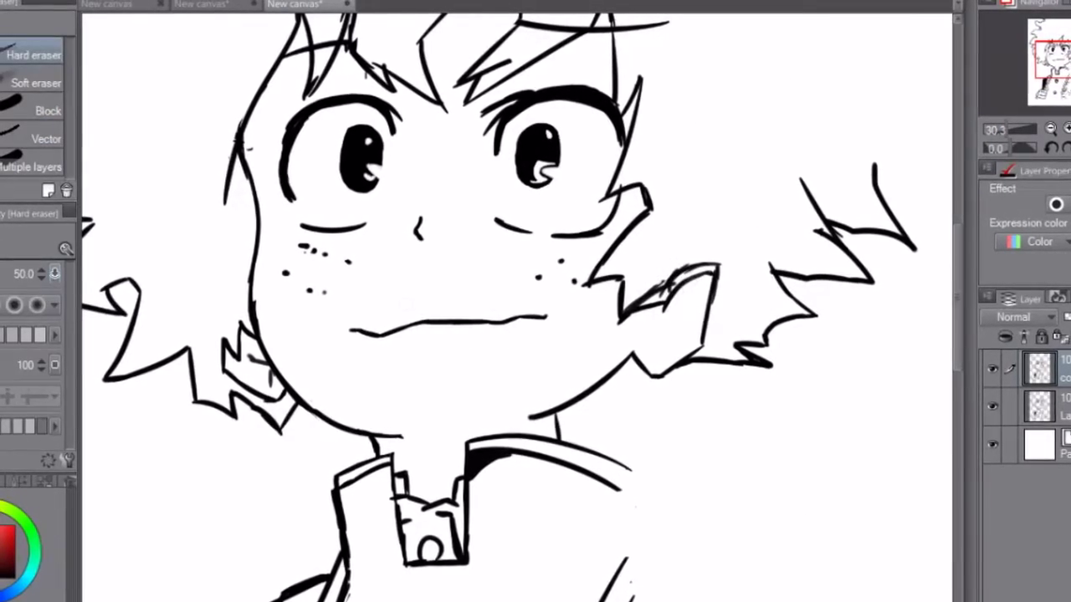
{"action": "left_click_drag", "start_coordinate": [665, 291], "coordinate": [679, 281]}
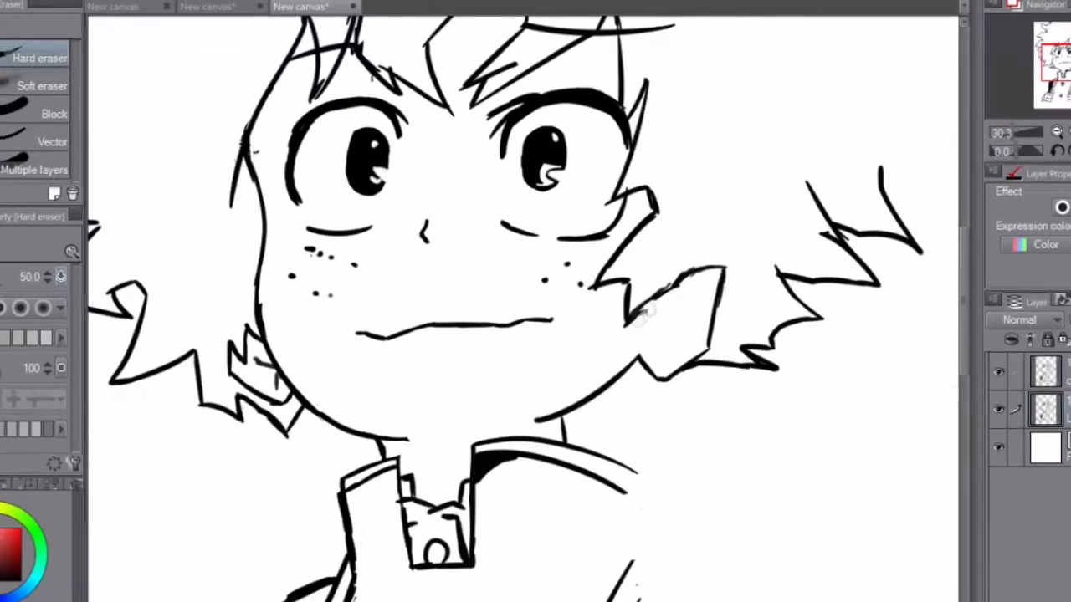
{"action": "key", "text": "p"}
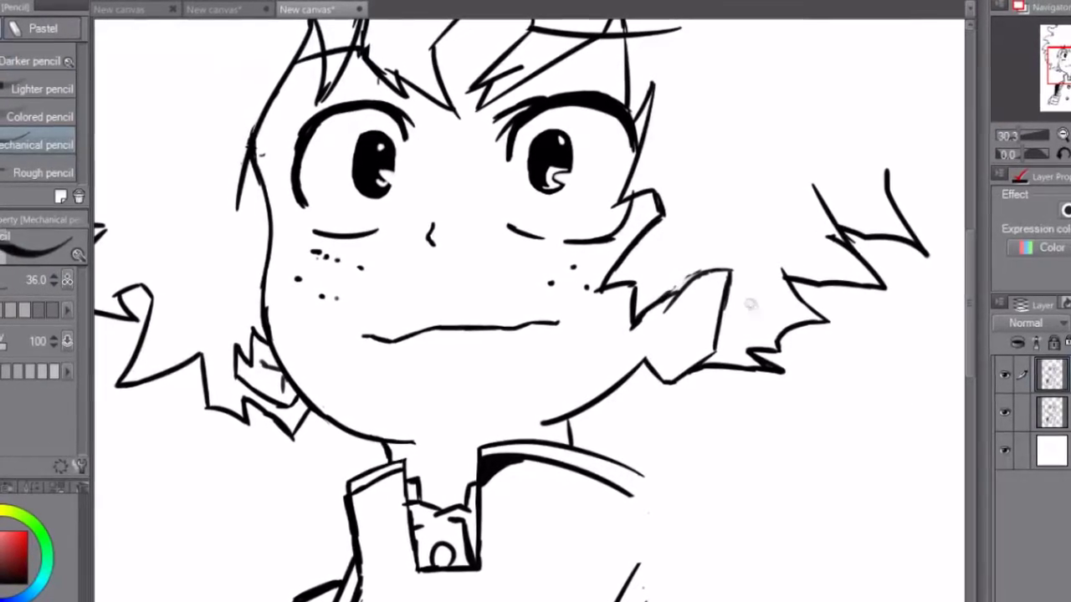
{"action": "left_click_drag", "start_coordinate": [669, 338], "coordinate": [680, 349]}
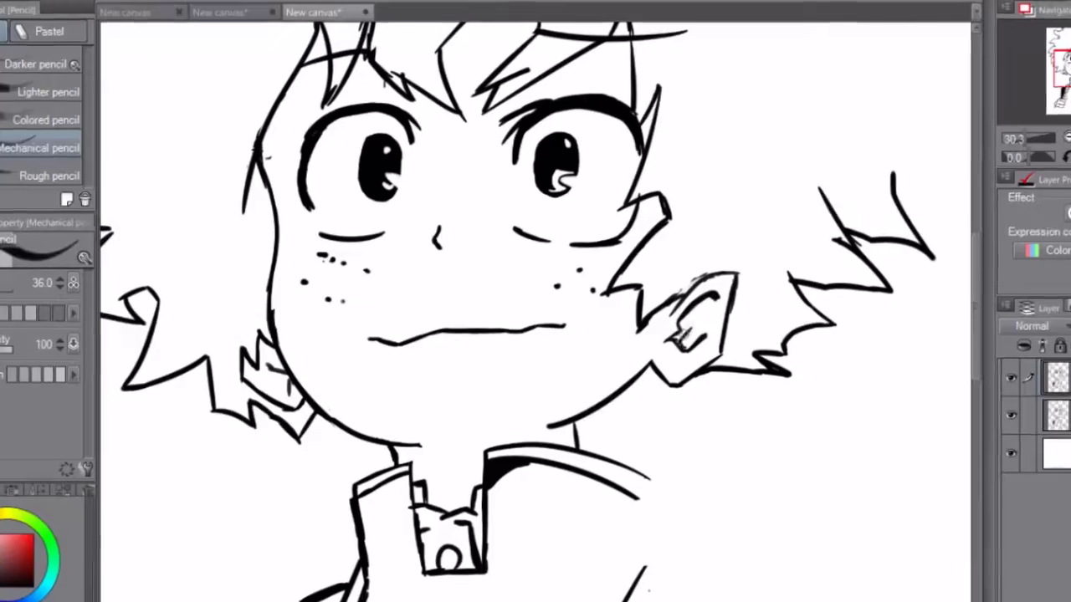
Step: Add solid black cast shadows beneath the two round buttons on the coat
{"action": "left_click_drag", "start_coordinate": [535, 335], "coordinate": [535, 297]}
{"action": "scroll", "coordinate": [536, 334], "scroll_direction": "down", "scroll_amount": 2}
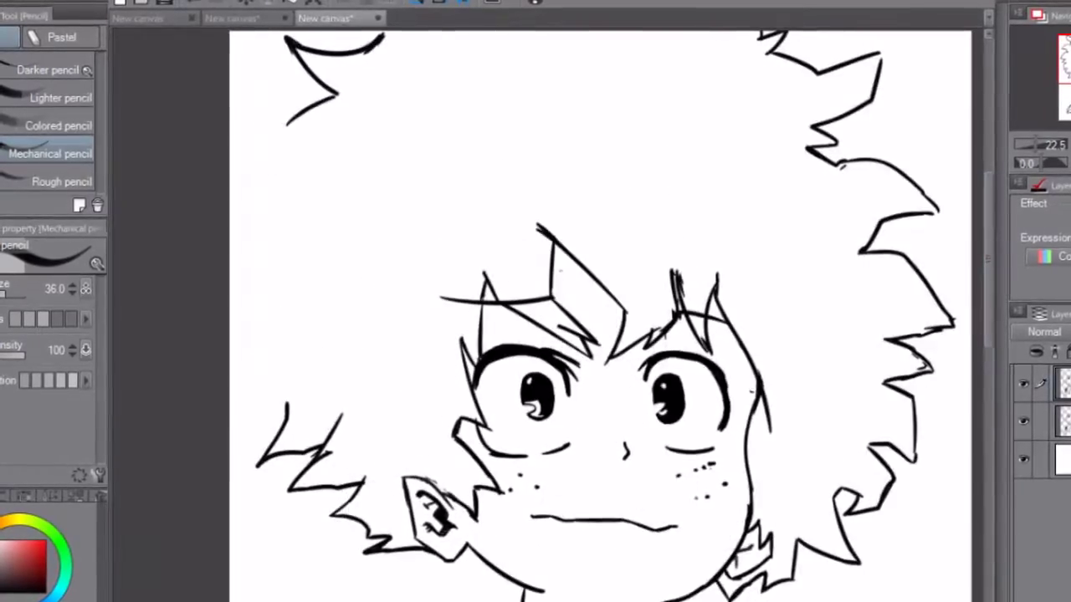
{"action": "scroll", "coordinate": [536, 334], "scroll_direction": "up", "scroll_amount": 2}
{"action": "left_click_drag", "start_coordinate": [536, 377], "coordinate": [535, 234]}
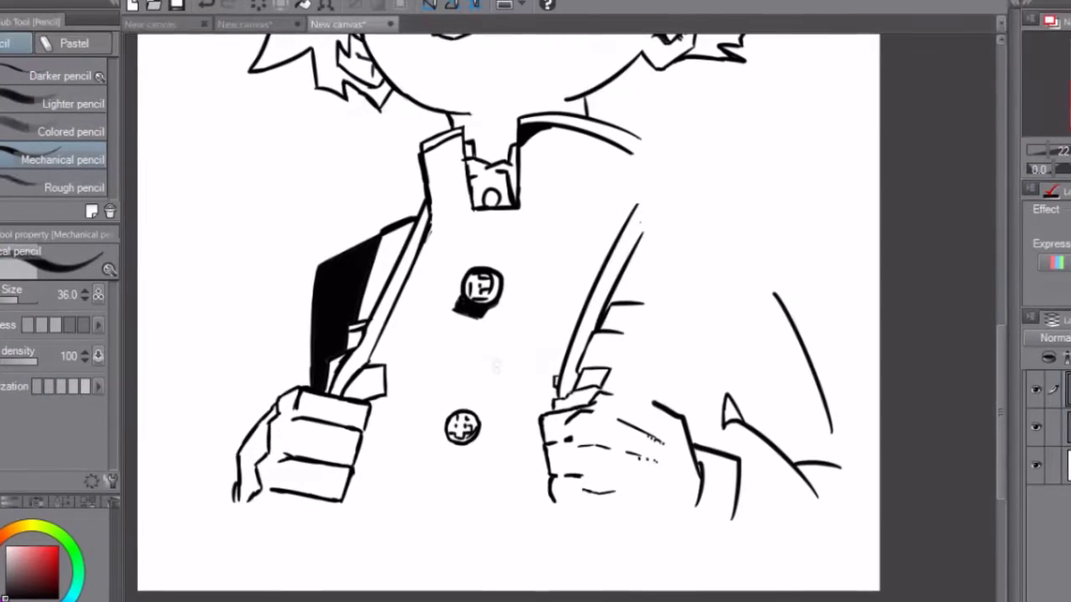
{"action": "left_click_drag", "start_coordinate": [450, 442], "coordinate": [456, 458]}
Step: Draw a curve down from beside the left hand to the hem and fill the area between it and the hand black
{"action": "left_click_drag", "start_coordinate": [381, 405], "coordinate": [442, 518]}
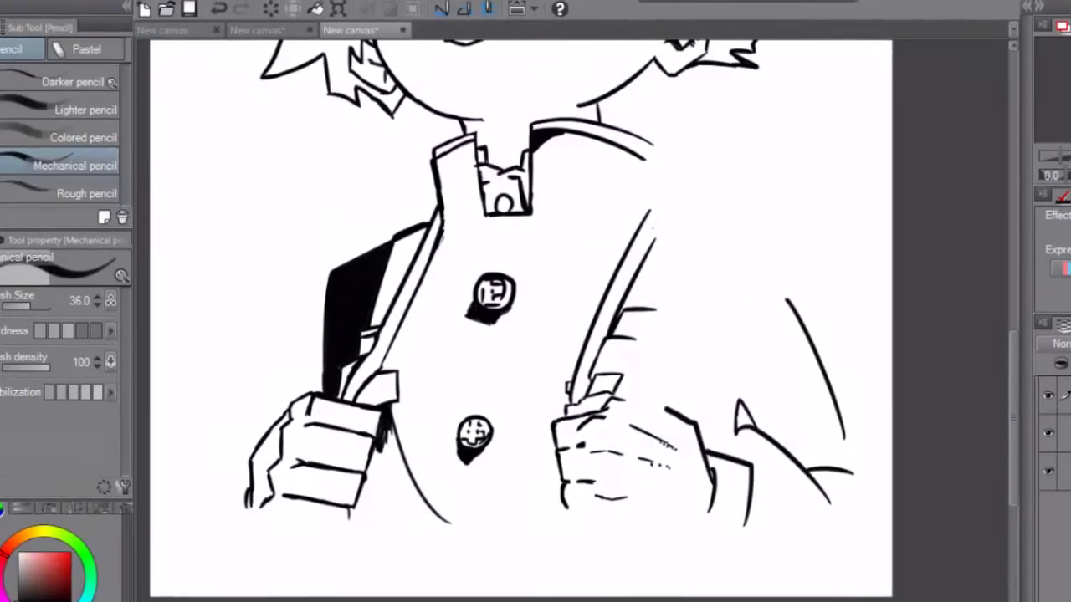
{"action": "scroll", "coordinate": [523, 318], "scroll_direction": "down", "scroll_amount": 2}
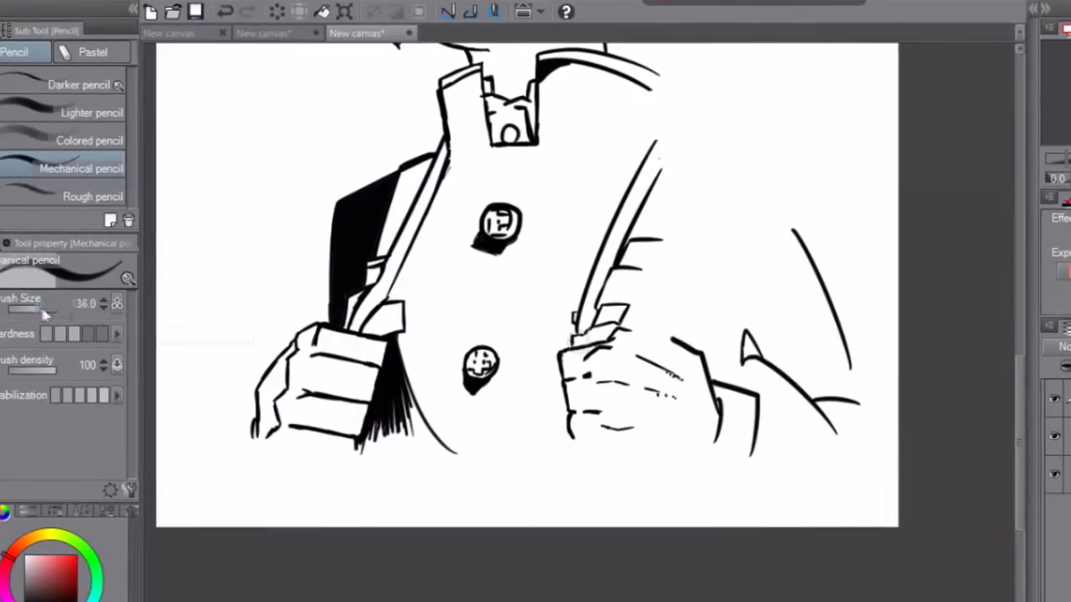
{"action": "left_click_drag", "start_coordinate": [409, 368], "coordinate": [443, 445]}
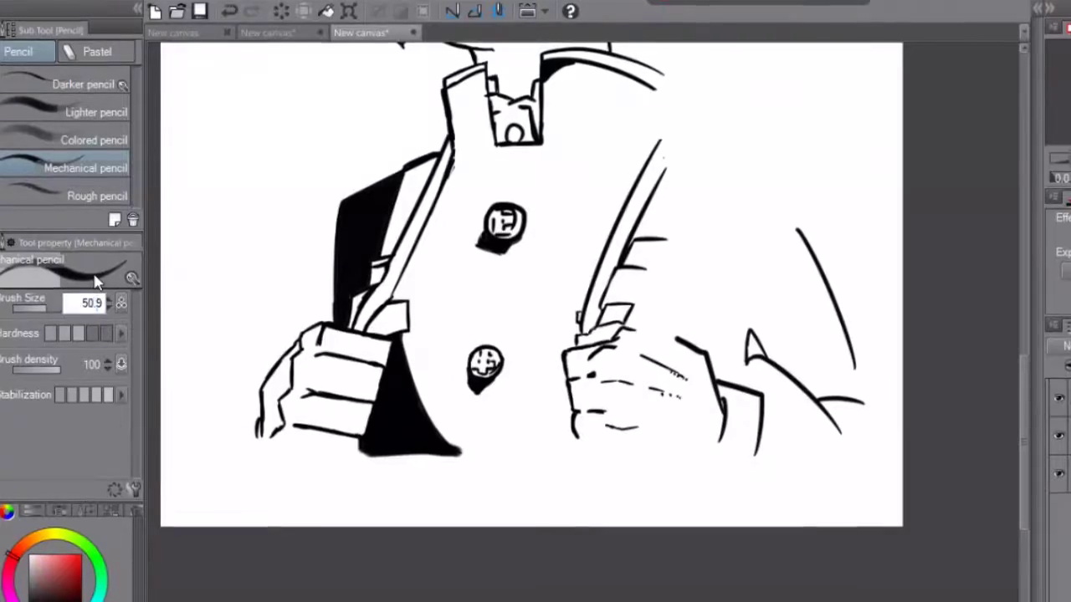
Step: Shade the coat with a black left collar, cross-hatching along the left front, and hatched black shadows by the right lapel and sleeve
{"action": "scroll", "coordinate": [531, 284], "scroll_direction": "up", "scroll_amount": 2}
{"action": "left_click", "coordinate": [473, 201]}
{"action": "key", "text": "p"}
{"action": "scroll", "coordinate": [531, 318], "scroll_direction": "up", "scroll_amount": 2}
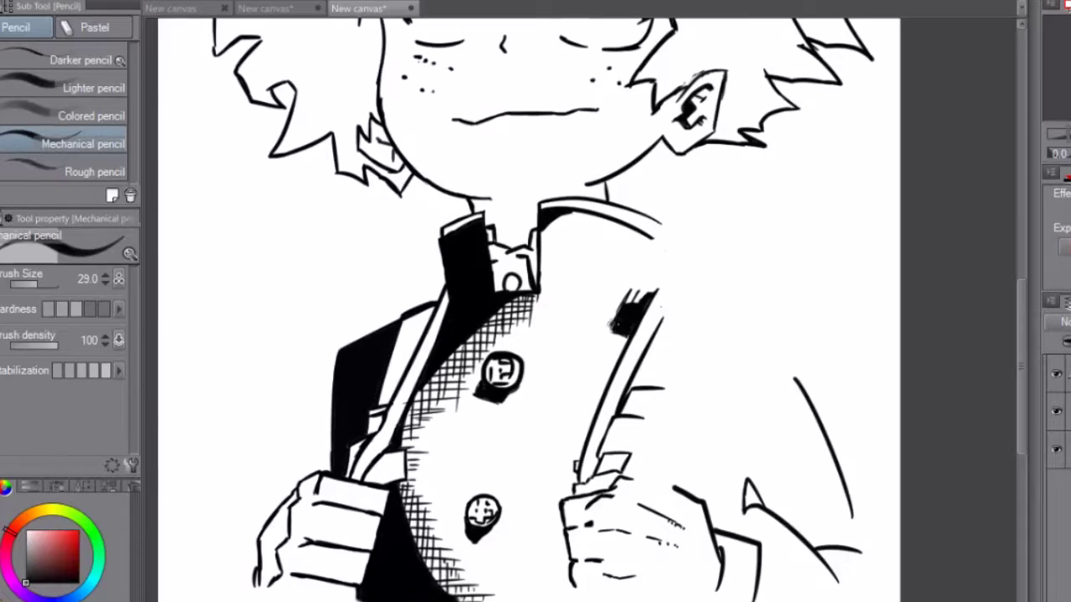
{"action": "scroll", "coordinate": [529, 310], "scroll_direction": "down", "scroll_amount": 3}
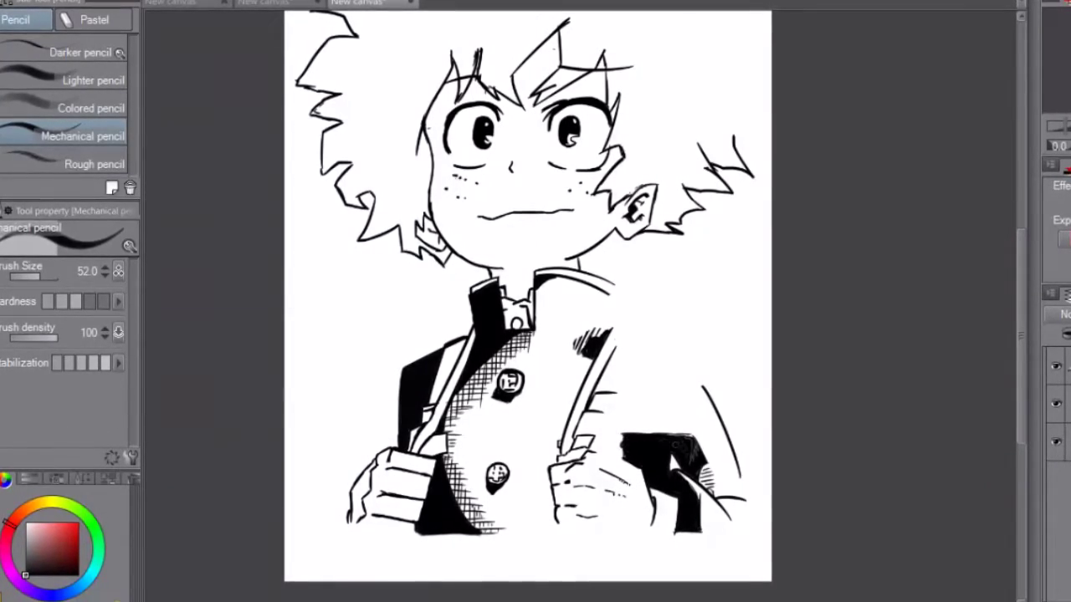
Step: With brush size 52, outline jagged hair spikes above the right ear and a separate pointed tuft, and fill them black
{"action": "scroll", "coordinate": [651, 42], "scroll_direction": "up", "scroll_amount": 3}
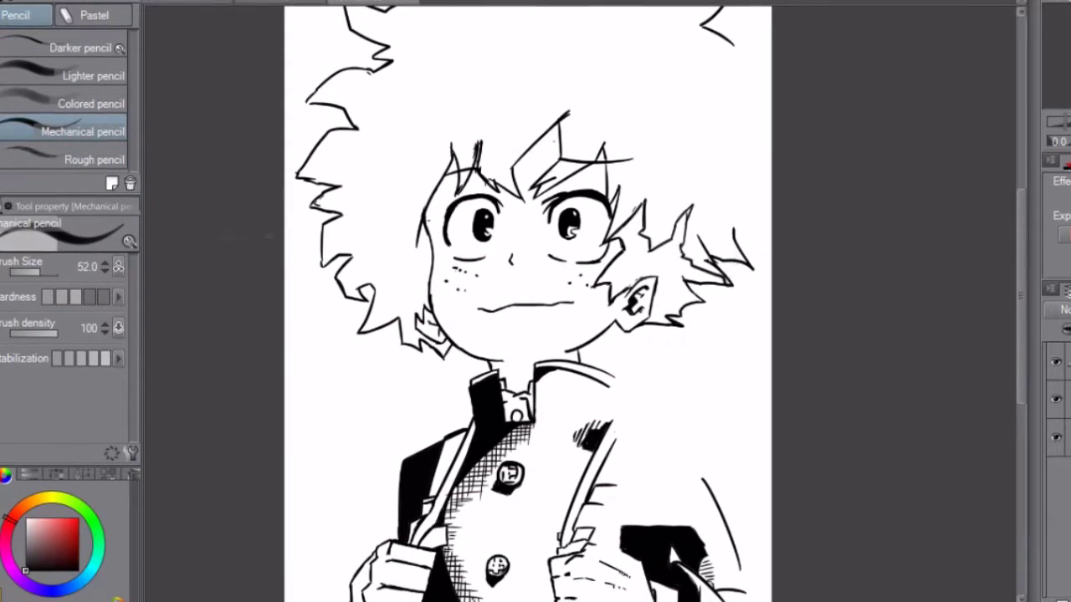
{"action": "scroll", "coordinate": [311, 100], "scroll_direction": "up", "scroll_amount": 1}
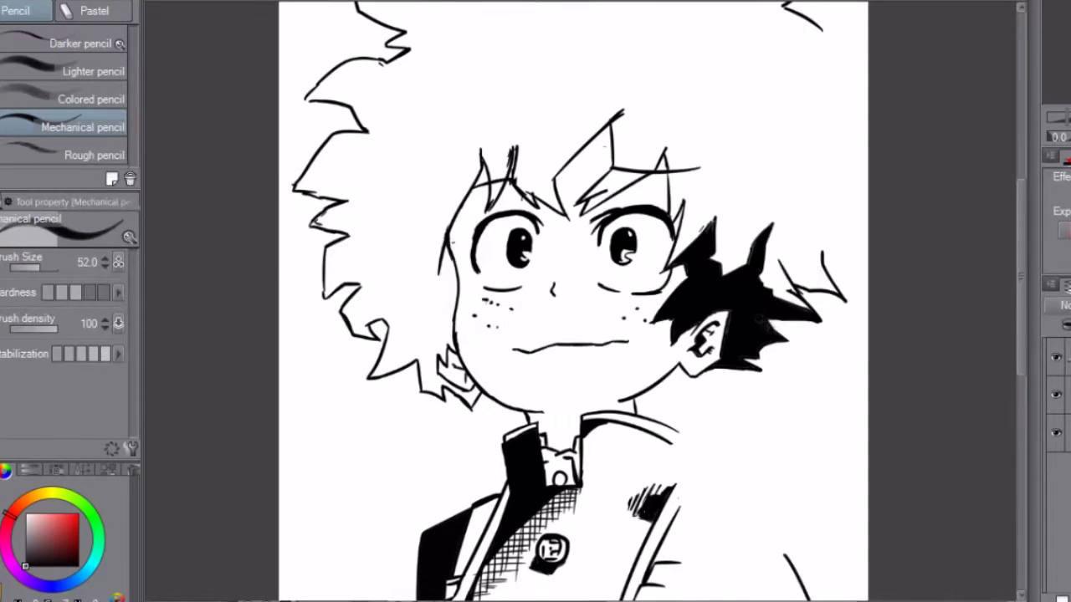
{"action": "scroll", "coordinate": [573, 302], "scroll_direction": "up", "scroll_amount": 2}
{"action": "mouse_move", "coordinate": [778, 310]}
{"action": "left_mouse_down"}
{"action": "mouse_move", "coordinate": [820, 317]}
{"action": "mouse_move", "coordinate": [865, 361]}
{"action": "left_mouse_up"}
{"action": "left_click_drag", "start_coordinate": [828, 318], "coordinate": [862, 359]}
{"action": "left_click_drag", "start_coordinate": [782, 308], "coordinate": [824, 318]}
{"action": "scroll", "coordinate": [574, 301], "scroll_direction": "down", "scroll_amount": 1}
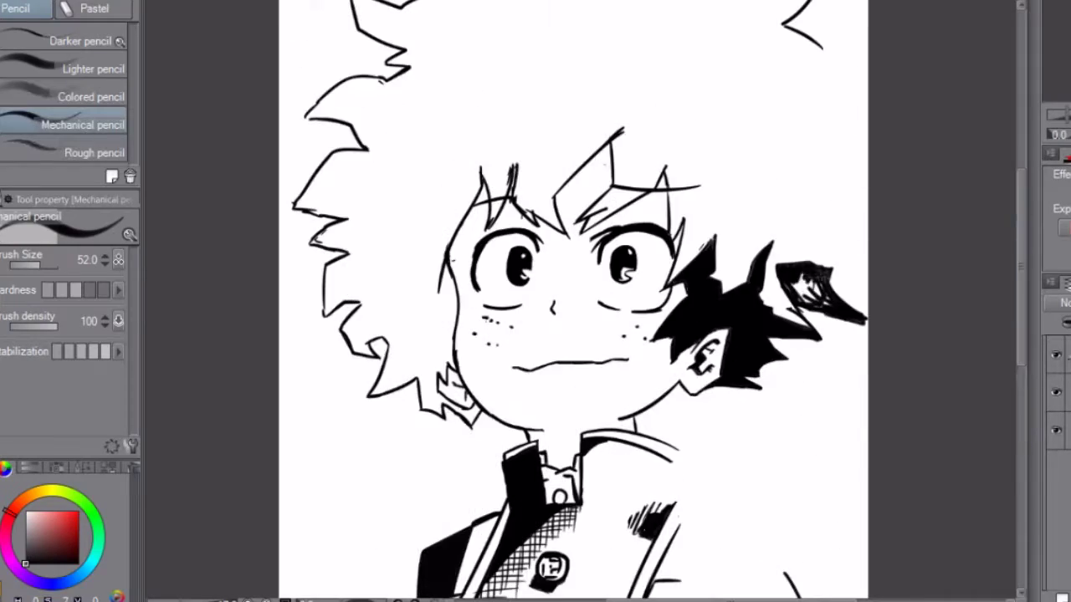
Step: With brush size 45, draw the jagged inner hair edge from the left fringe up toward the top tuft
{"action": "scroll", "coordinate": [573, 301], "scroll_direction": "down", "scroll_amount": 2}
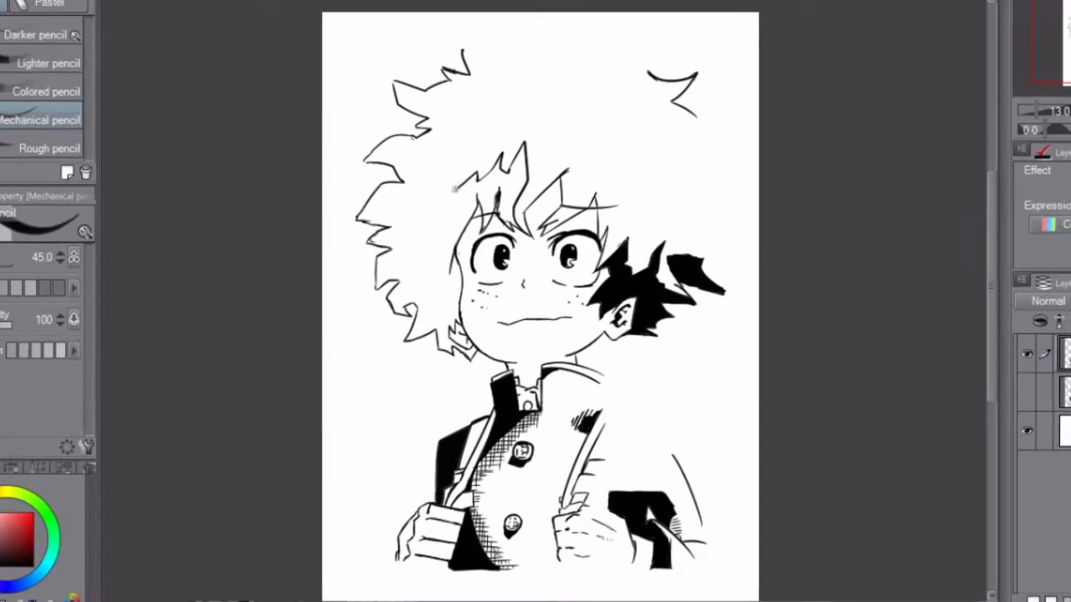
{"action": "left_click_drag", "start_coordinate": [447, 217], "coordinate": [490, 145]}
{"action": "left_click_drag", "start_coordinate": [441, 100], "coordinate": [505, 67]}
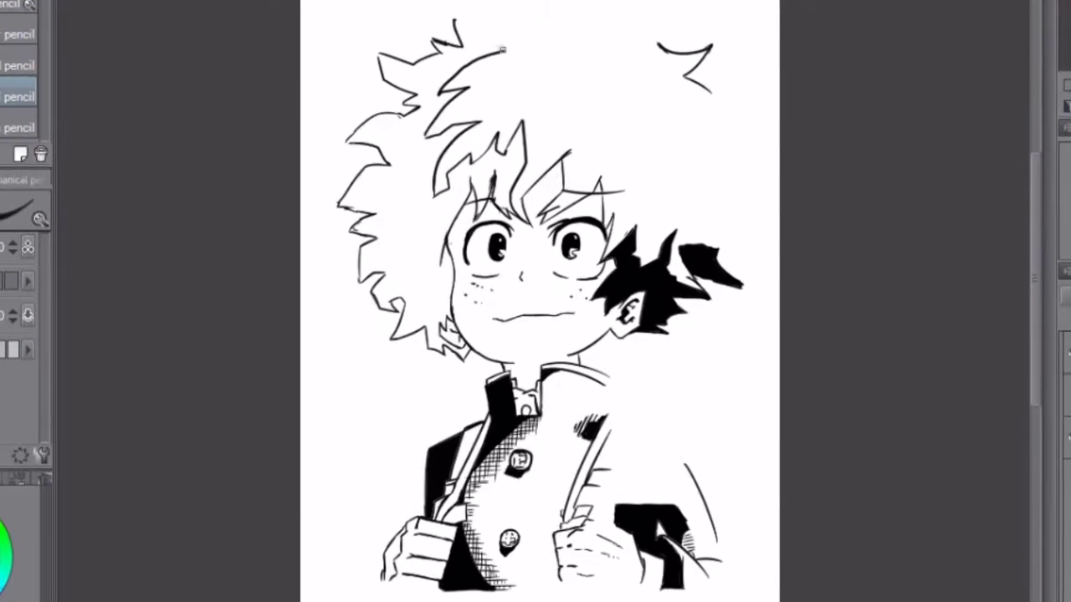
Step: Erase the old upper-left hair spikes and redraw them as longer points along the outer outline
{"action": "key", "text": "e"}
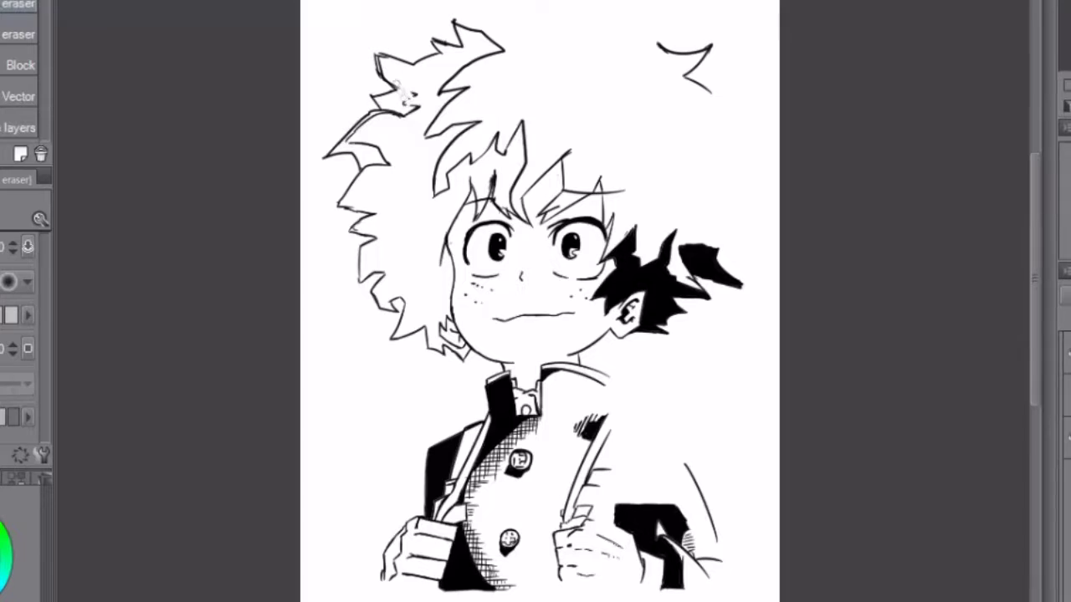
{"action": "key", "text": "p"}
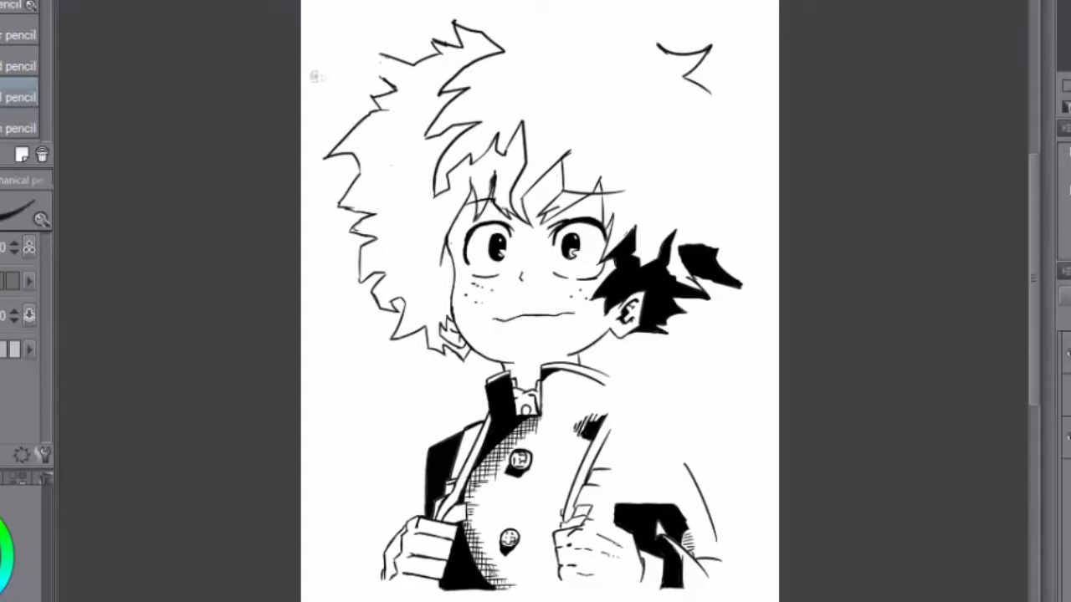
{"action": "key", "text": "e"}
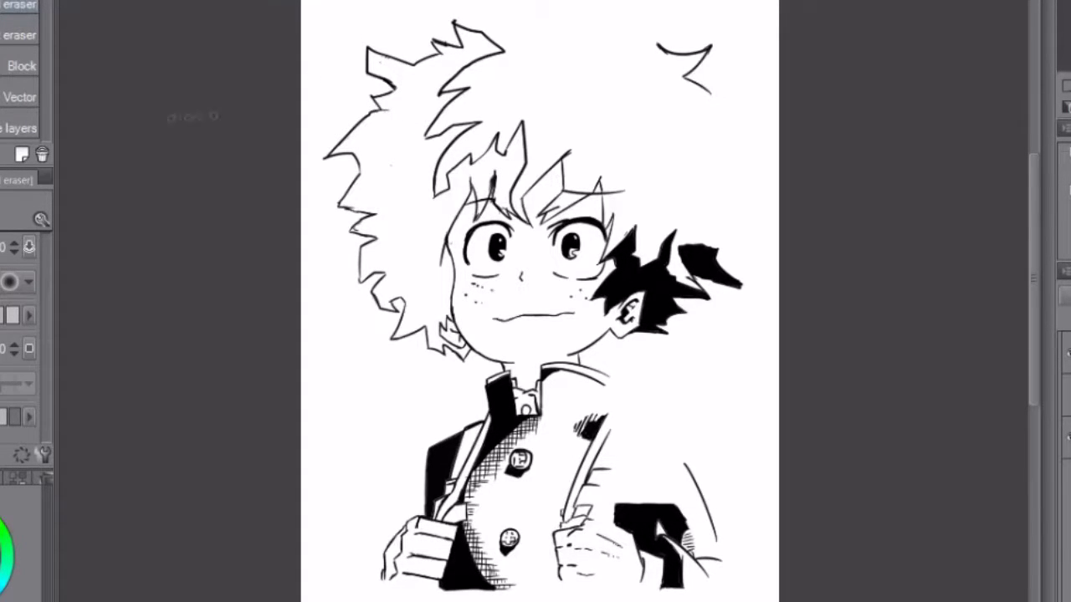
{"action": "key", "text": "p"}
Step: Outline two small angular highlights inside the left hair mass and add a hatched black patch beneath the top tuft
{"action": "left_click_drag", "start_coordinate": [416, 84], "coordinate": [425, 80]}
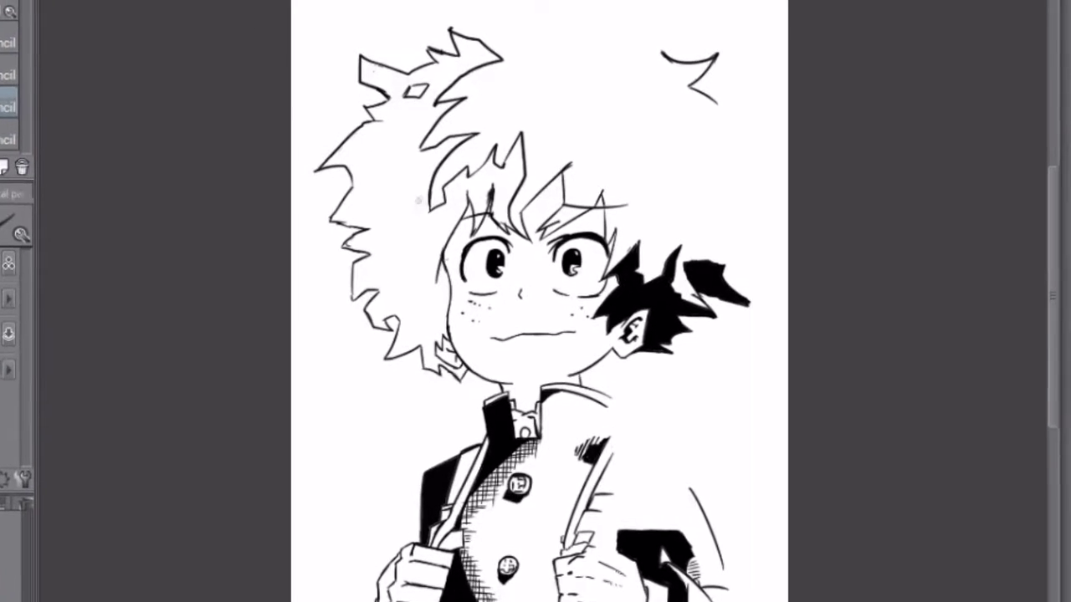
{"action": "left_click_drag", "start_coordinate": [393, 175], "coordinate": [403, 165]}
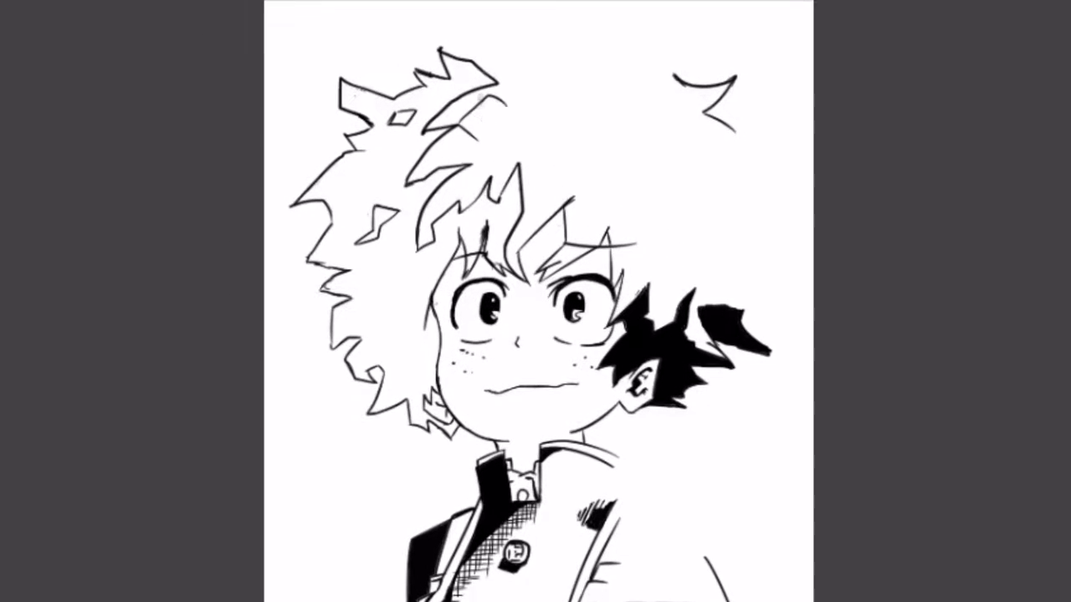
{"action": "left_click_drag", "start_coordinate": [473, 110], "coordinate": [502, 97]}
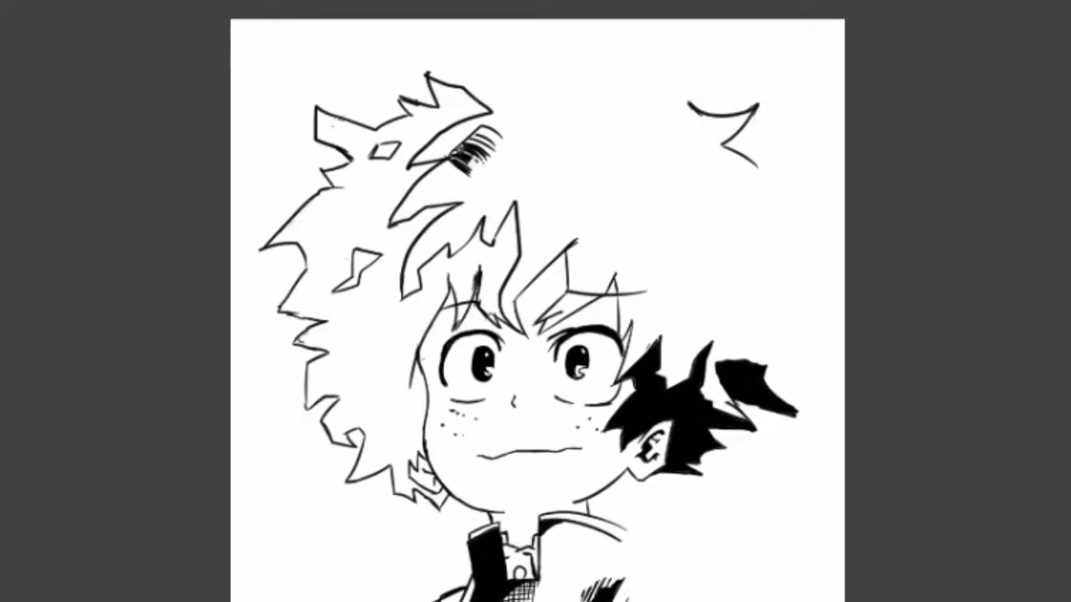
Step: Sketch a jagged gray highlight outline across the upper right hair, erasing and redrawing its right-hand portion
{"action": "mouse_move", "coordinate": [468, 94]}
{"action": "left_mouse_down"}
{"action": "mouse_move", "coordinate": [585, 102]}
{"action": "mouse_move", "coordinate": [624, 117]}
{"action": "mouse_move", "coordinate": [635, 108]}
{"action": "mouse_move", "coordinate": [638, 279]}
{"action": "left_mouse_up"}
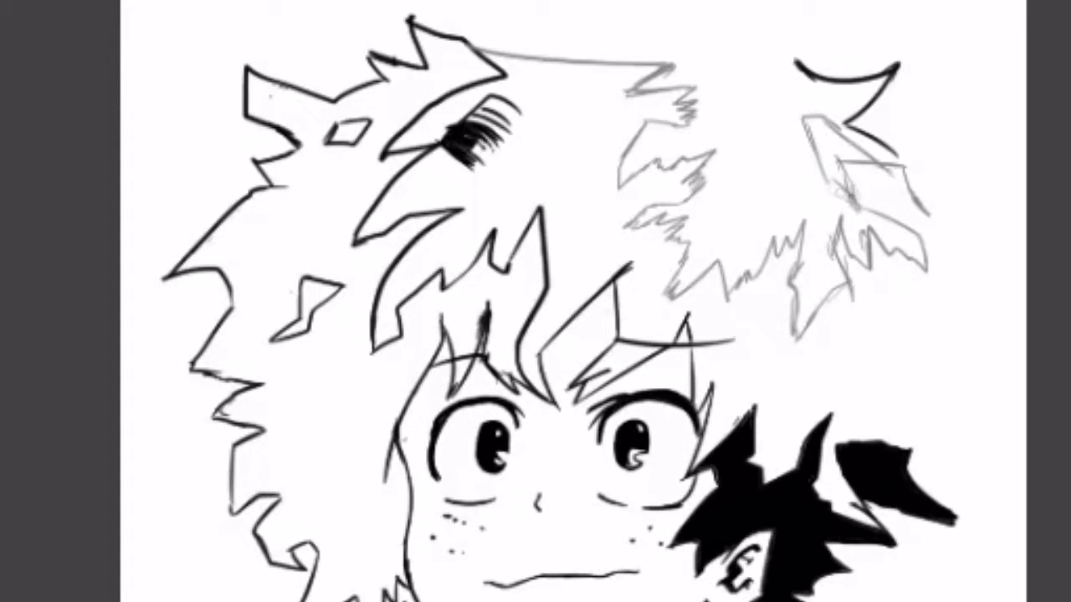
{"action": "left_click_drag", "start_coordinate": [845, 142], "coordinate": [798, 330]}
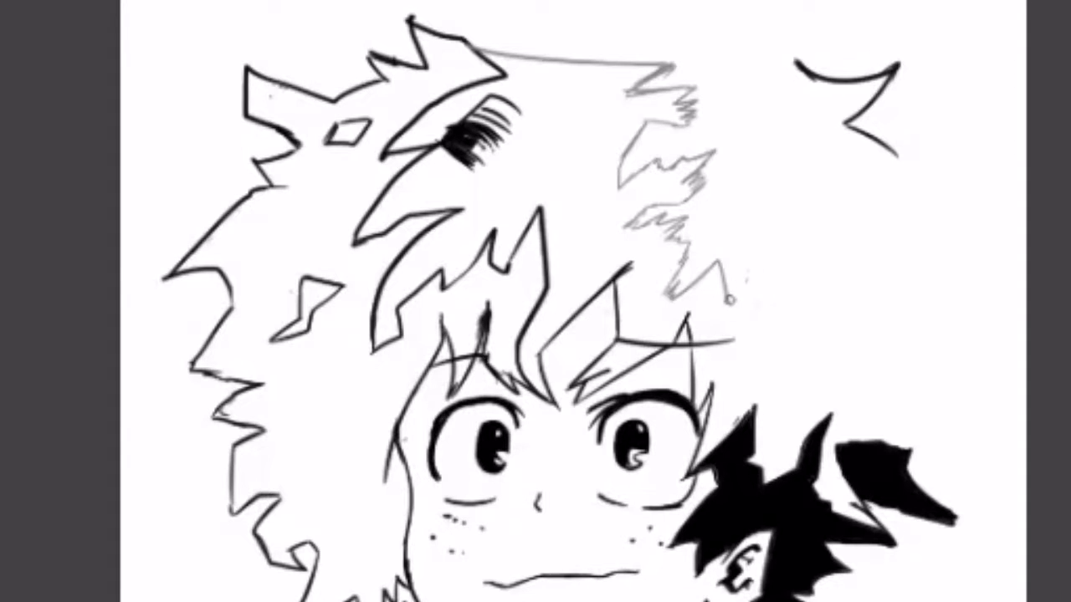
{"action": "left_click_drag", "start_coordinate": [812, 100], "coordinate": [903, 242]}
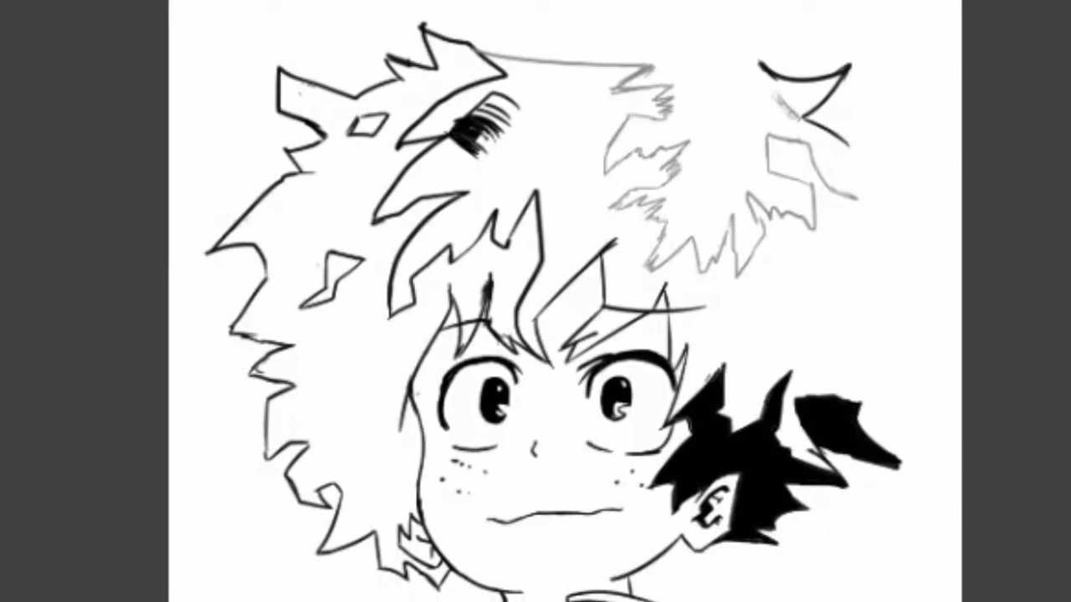
Step: Outline two small triangular highlights in the right hair, add black accent patches beside them, and fill the left hair mass black
{"action": "left_click_drag", "start_coordinate": [717, 303], "coordinate": [726, 334]}
{"action": "left_click_drag", "start_coordinate": [772, 292], "coordinate": [782, 330]}
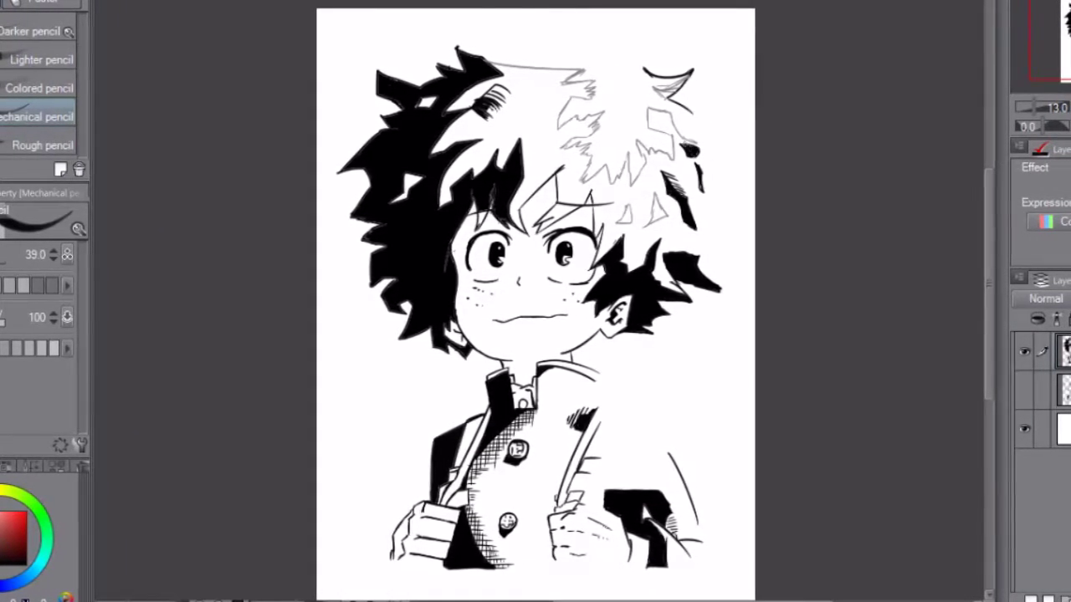
Step: Fill the hair's midtone area with gray around the white highlights, undoing the overflowing fill and trimming the right edge
{"action": "scroll", "coordinate": [479, 181], "scroll_direction": "up", "scroll_amount": 2}
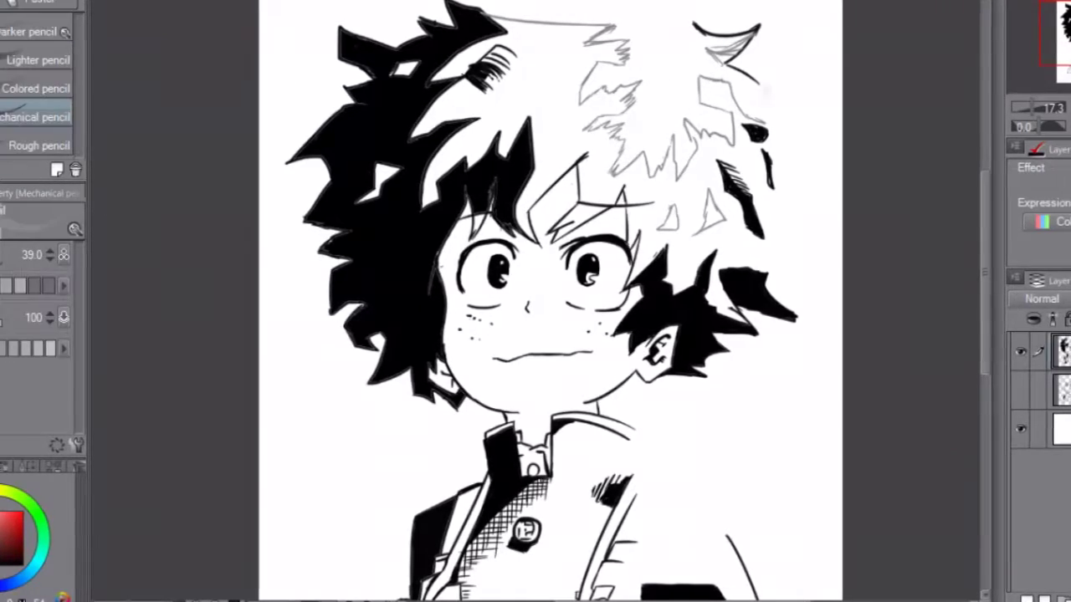
{"action": "left_click", "coordinate": [562, 156]}
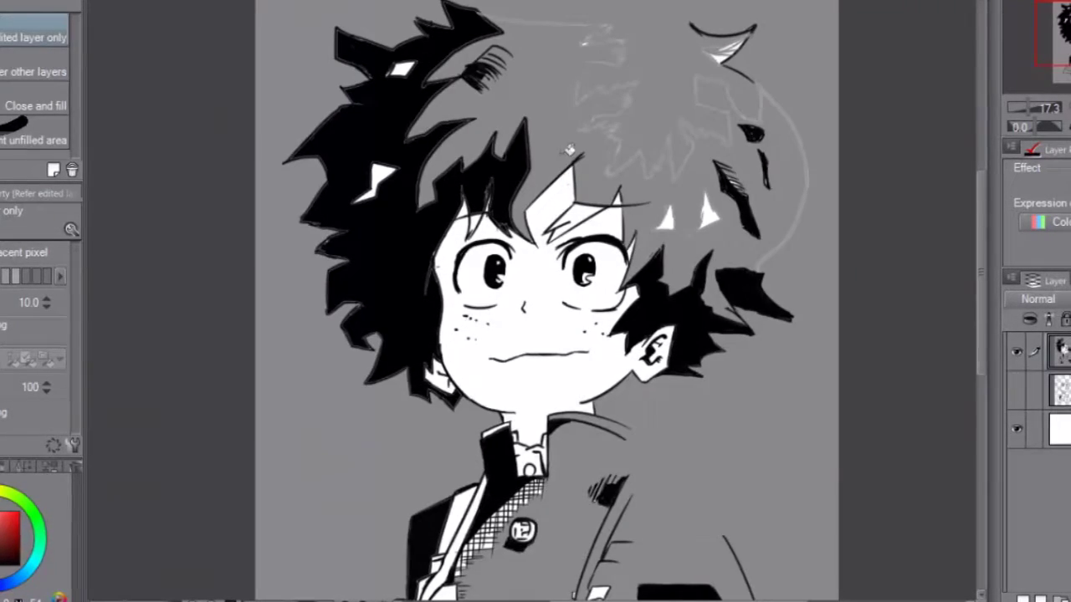
{"action": "key", "text": "ctrl+z"}
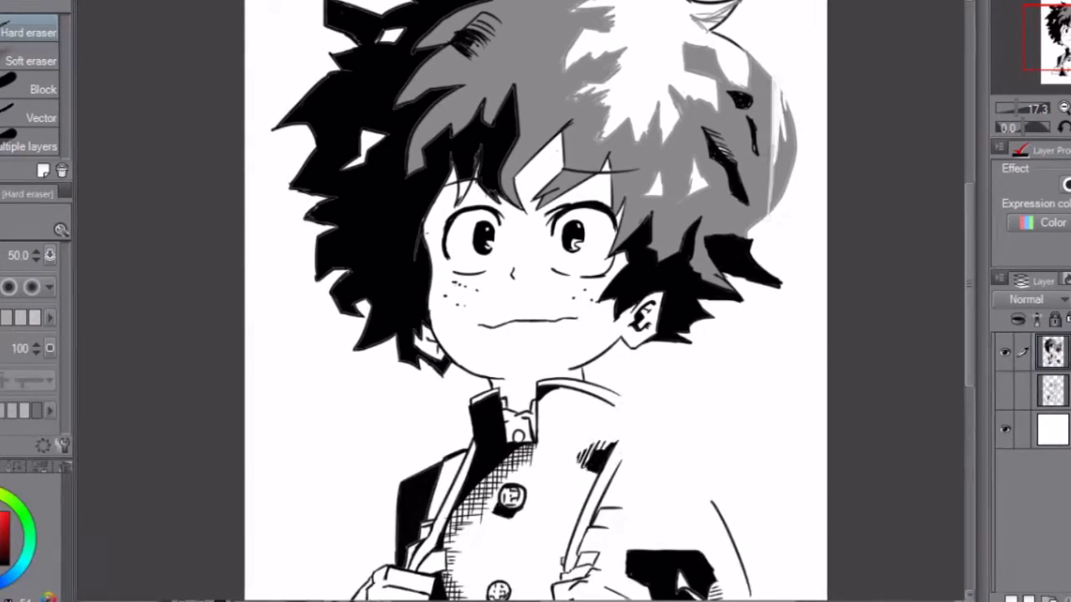
{"action": "scroll", "coordinate": [535, 301], "scroll_direction": "down", "scroll_amount": 2}
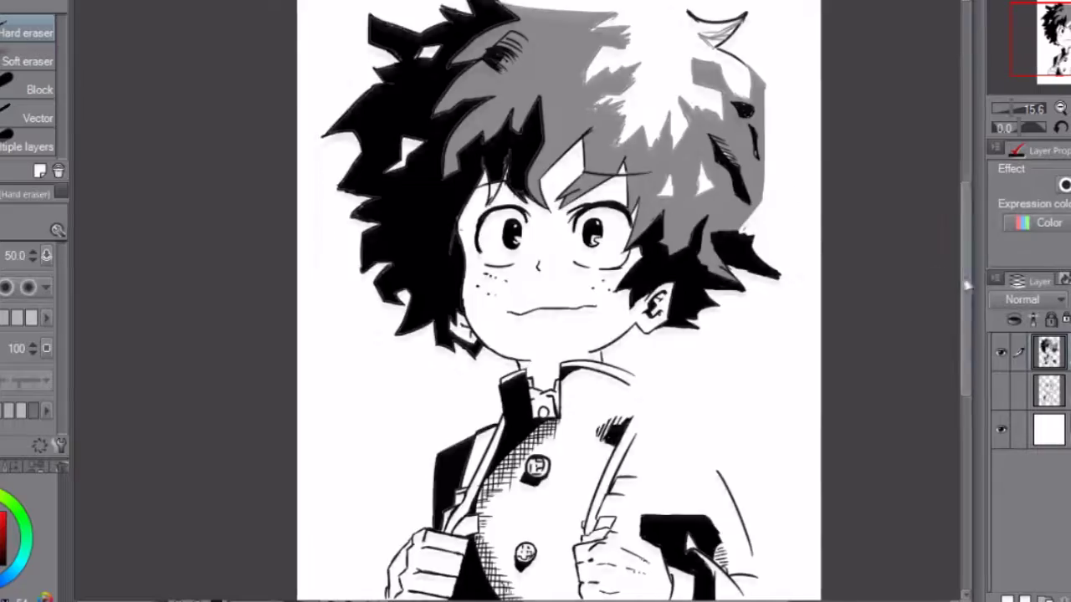
{"action": "scroll", "coordinate": [536, 301], "scroll_direction": "down", "scroll_amount": 4}
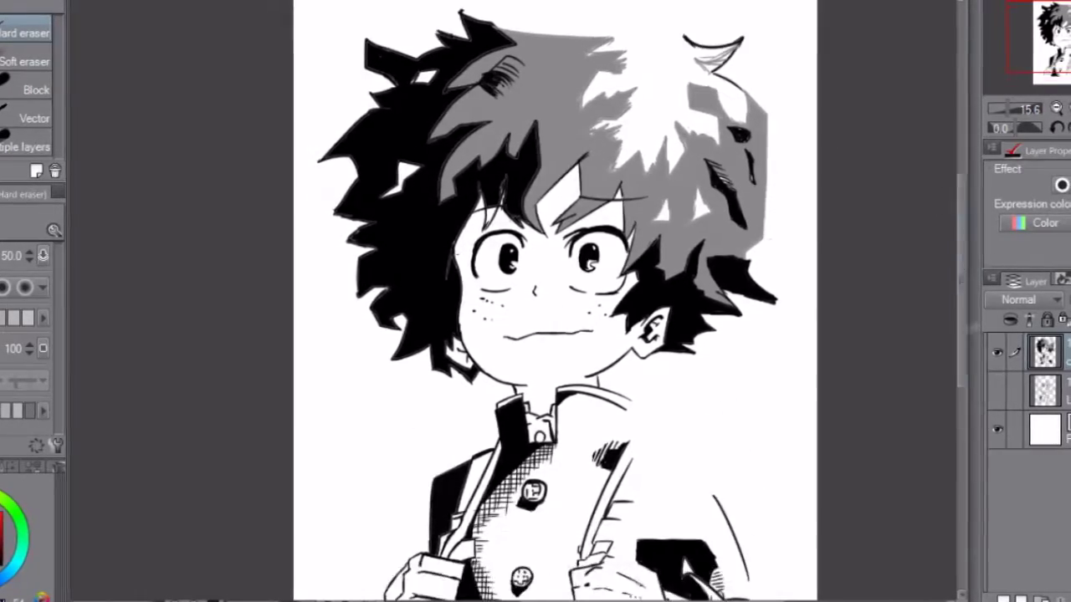
Step: Close the coat's outline at the right collar and along the hem, and undo the gray fill on its front
{"action": "scroll", "coordinate": [535, 301], "scroll_direction": "up", "scroll_amount": 2}
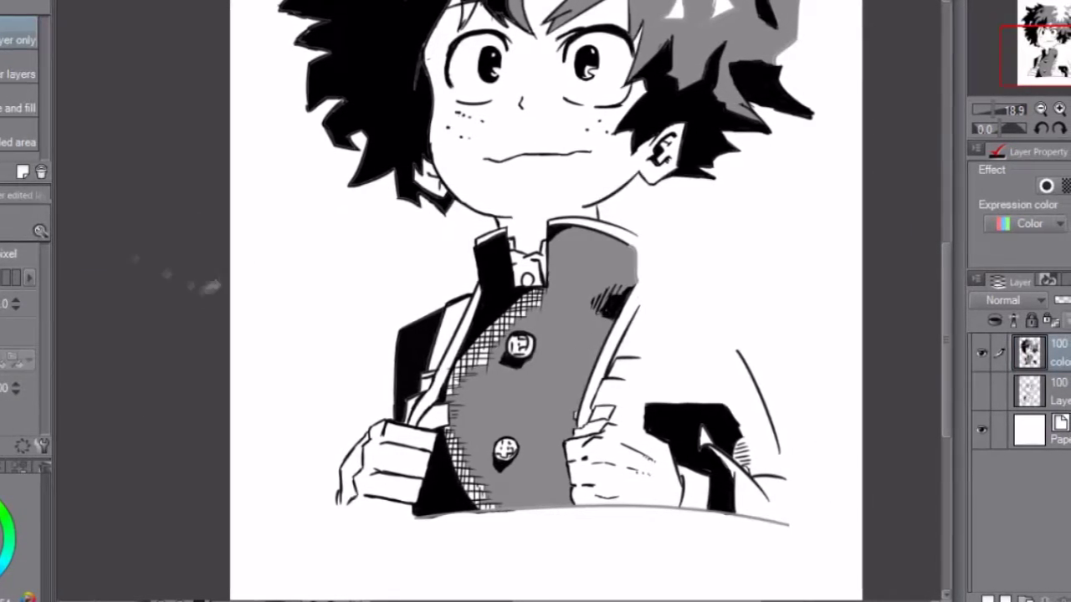
{"action": "key", "text": "ctrl+z"}
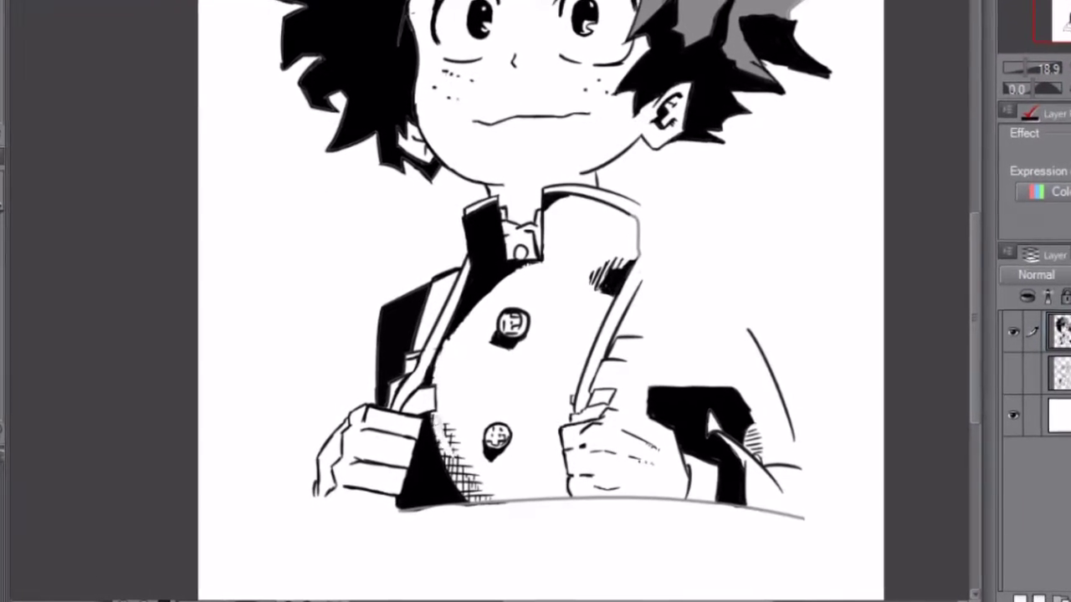